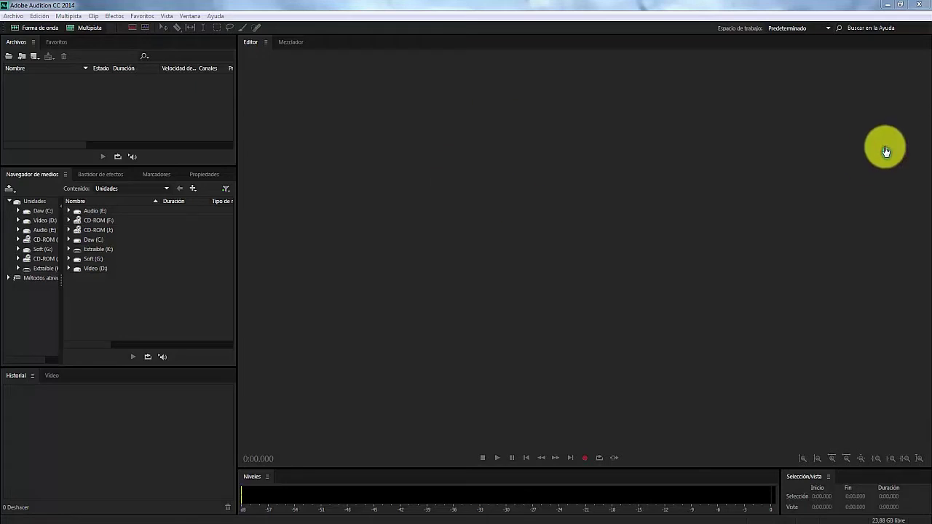
# Open the Aspecto preferences and choose the Blues de media noche preset.
pyautogui.click(39, 16)
pyautogui.moveTo(135, 361)
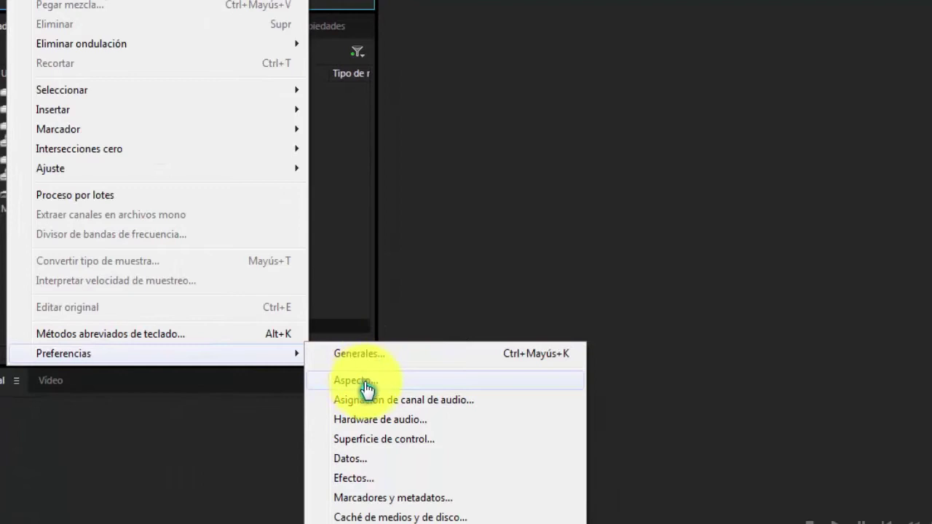
pyautogui.click(364, 390)
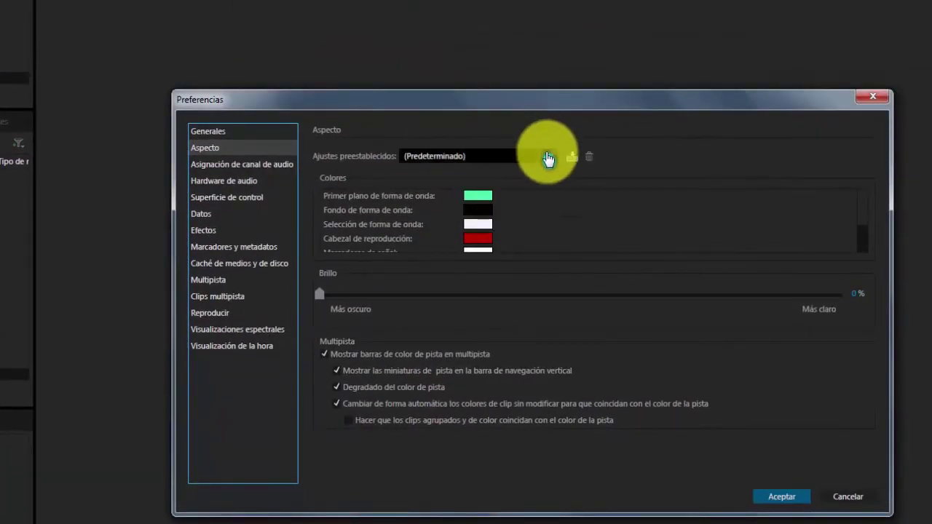
pyautogui.click(548, 159)
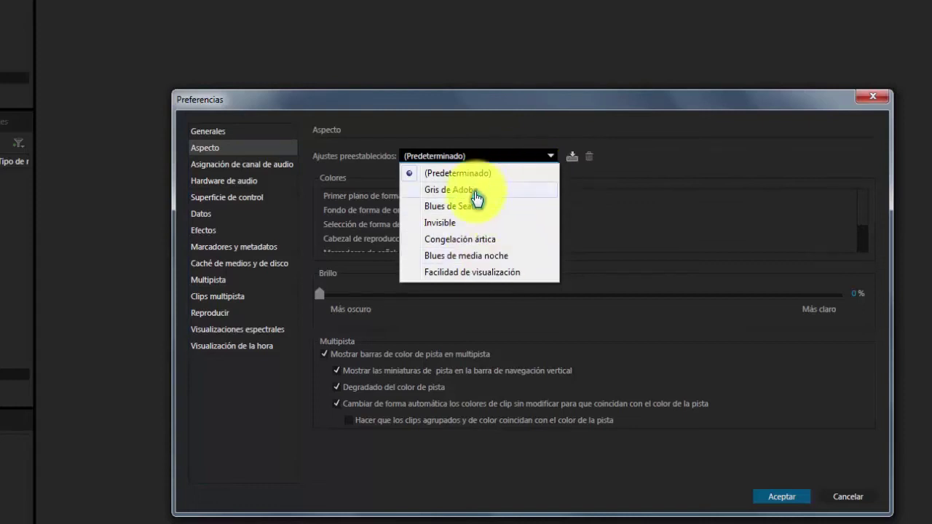
pyautogui.click(506, 257)
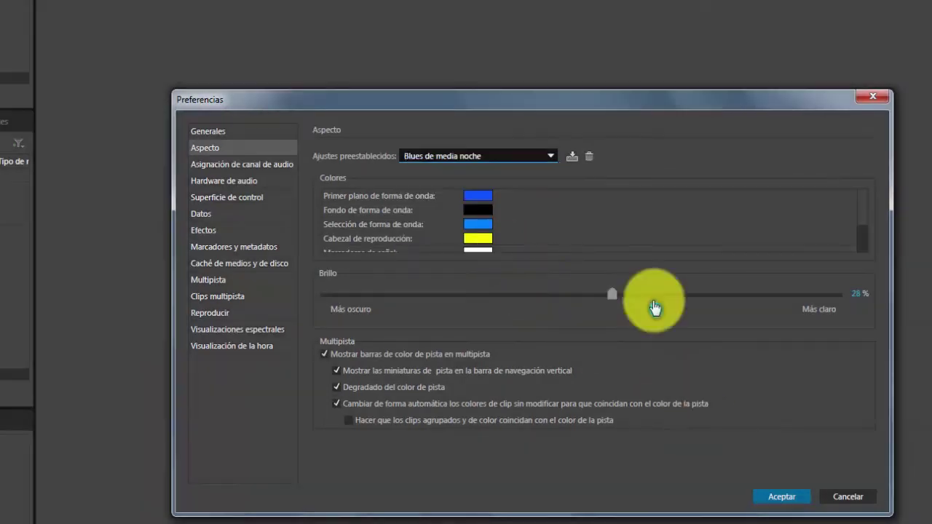
# Try the Invisible, Blues de Seattle and Gris de Adobe appearance presets one after another.
pyautogui.click(512, 156)
pyautogui.click(487, 223)
pyautogui.click(502, 156)
pyautogui.click(495, 206)
pyautogui.click(510, 156)
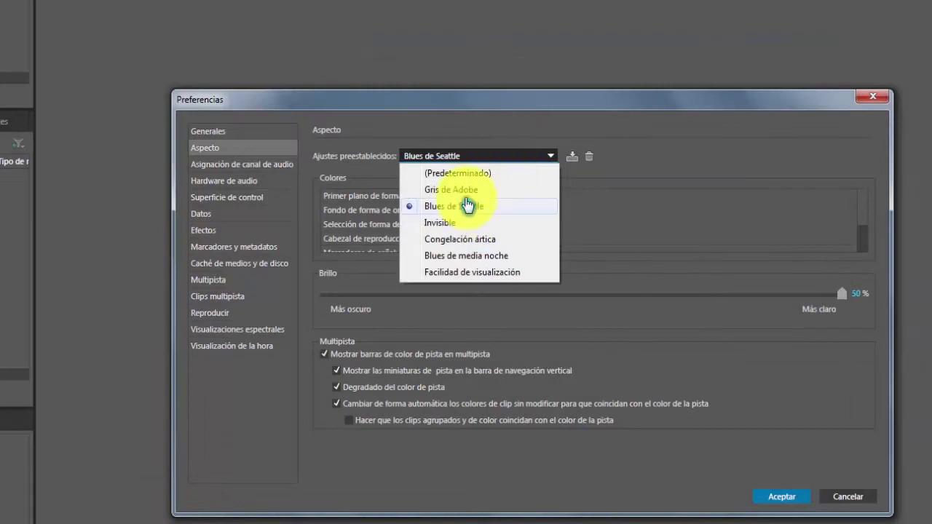
pyautogui.click(472, 189)
# Try the Blues de media noche and Facilidad de visualización presets, and raise the interface brightness to 38%.
pyautogui.click(484, 156)
pyautogui.click(481, 252)
pyautogui.click(477, 156)
pyautogui.click(477, 272)
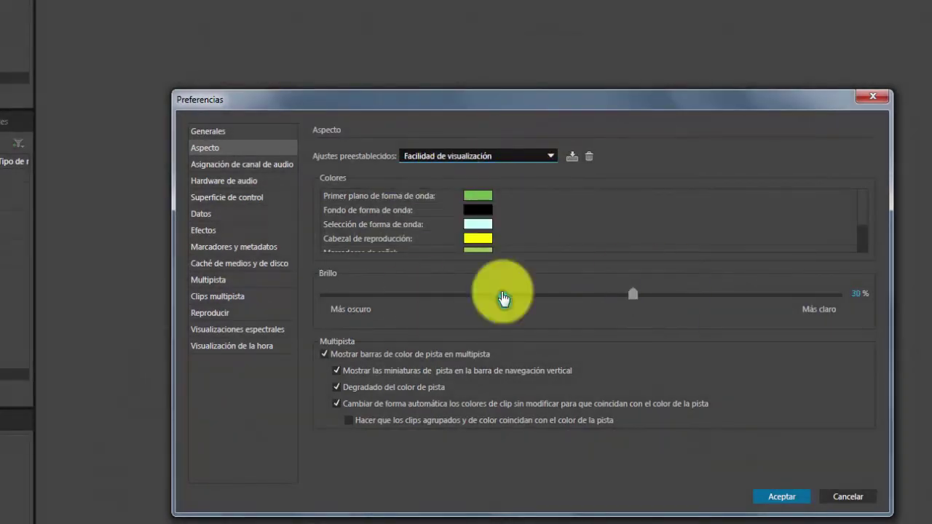
pyautogui.moveTo(631, 295); pyautogui.dragTo(719, 253)
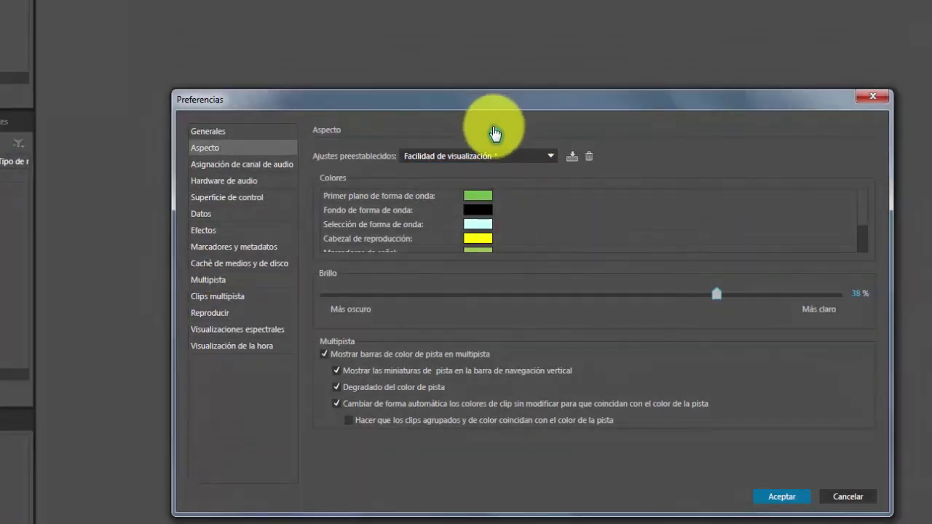
# Restore the (Predeterminado) appearance preset and accept the preferences.
pyautogui.click(513, 156)
pyautogui.click(456, 177)
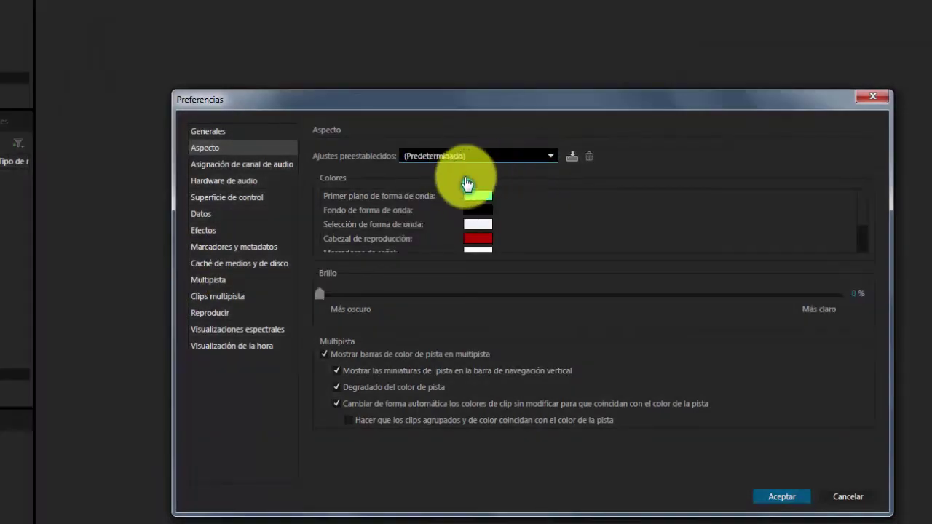
pyautogui.click(776, 506)
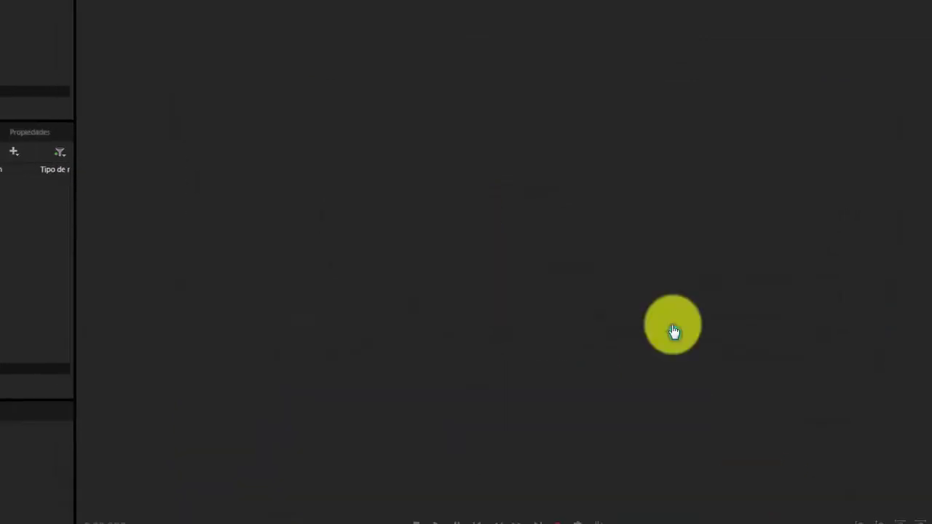
# Widen the drive tree column in the media browser and make the files panel active.
pyautogui.moveTo(62, 278); pyautogui.dragTo(86, 278)
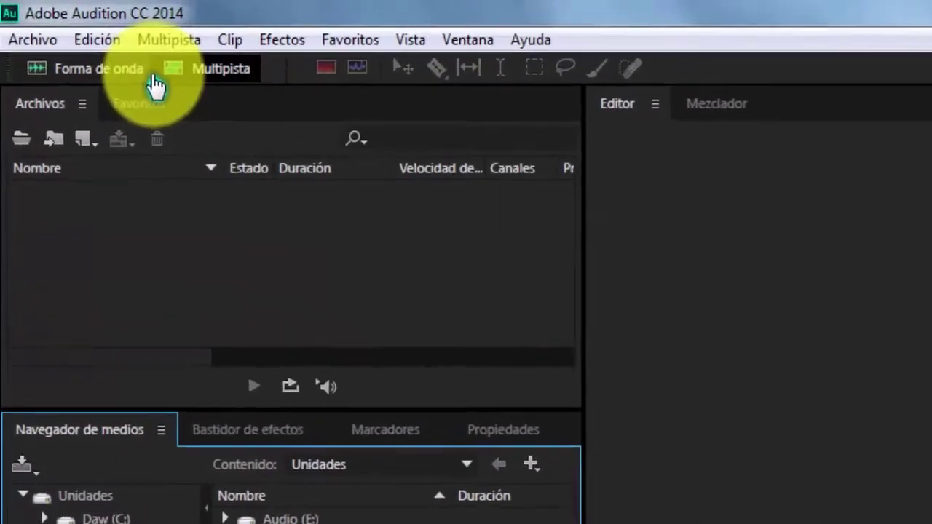
pyautogui.click(86, 248)
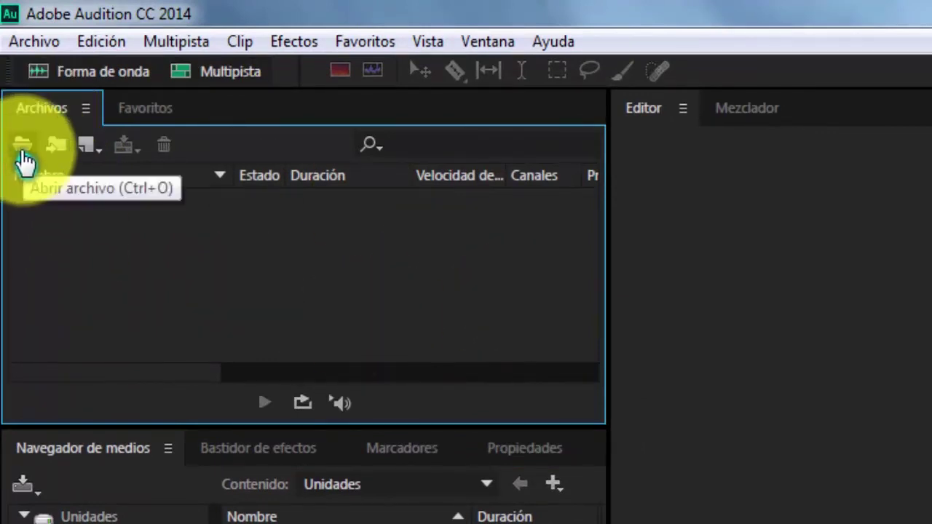
# Review the supported media formats for opening files and the kinds of new items that the files panel can create.
pyautogui.click(24, 161)
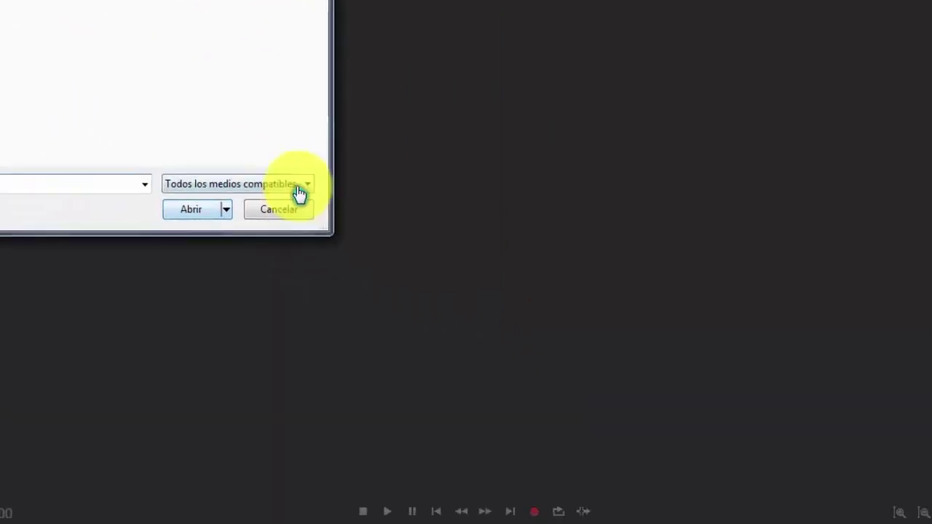
pyautogui.click(750, 441)
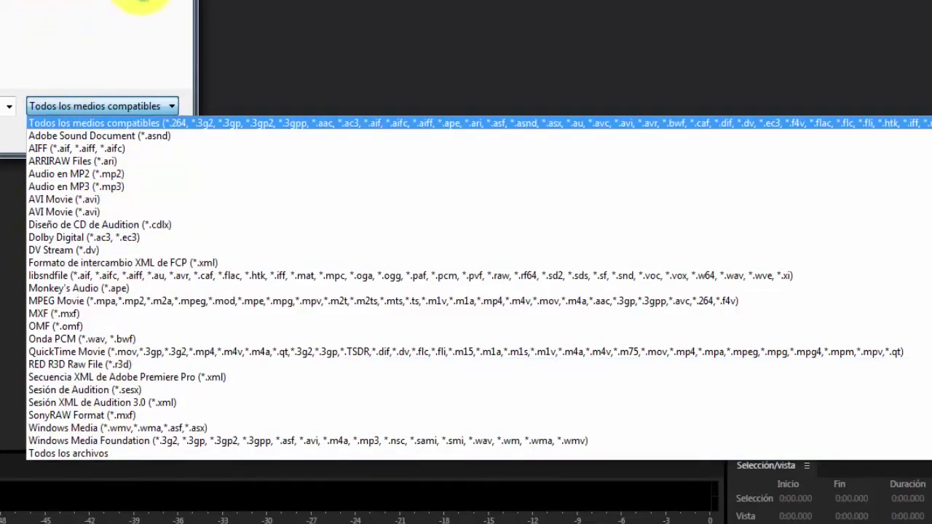
pyautogui.click(15, 4)
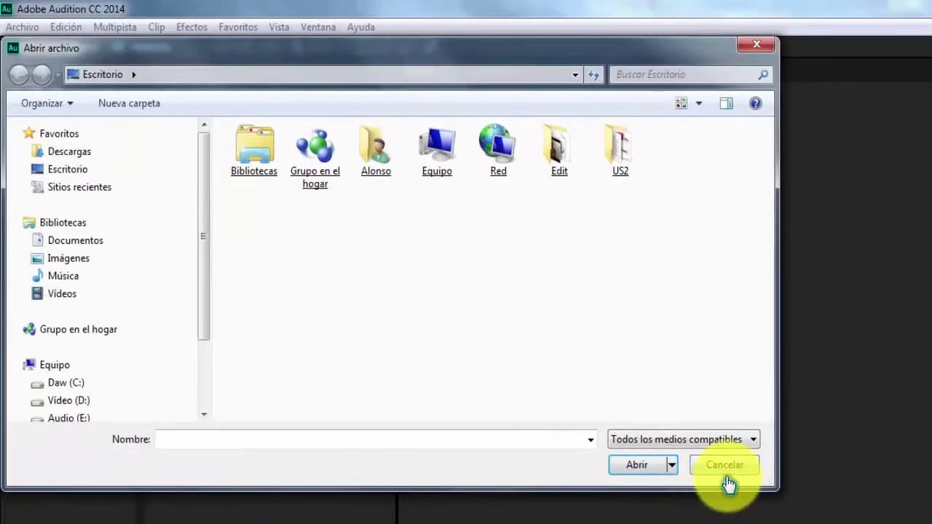
pyautogui.click(732, 467)
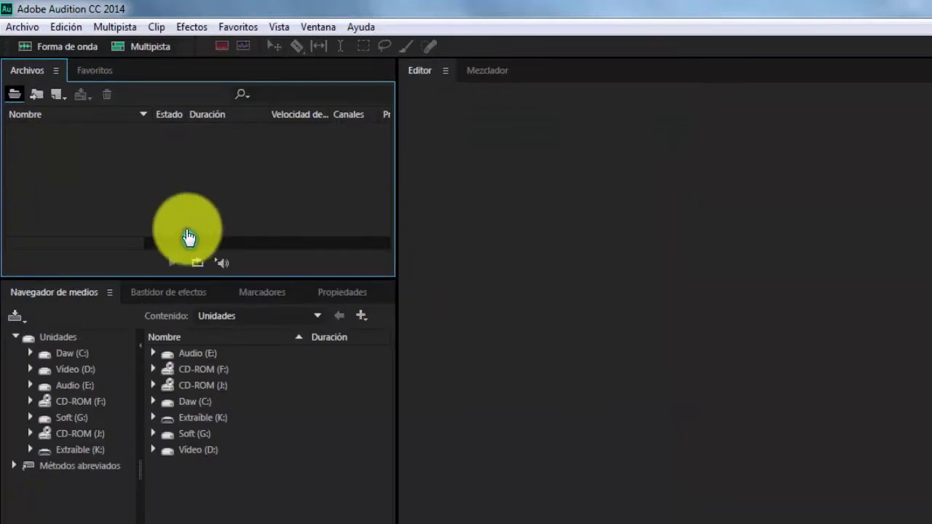
pyautogui.click(59, 99)
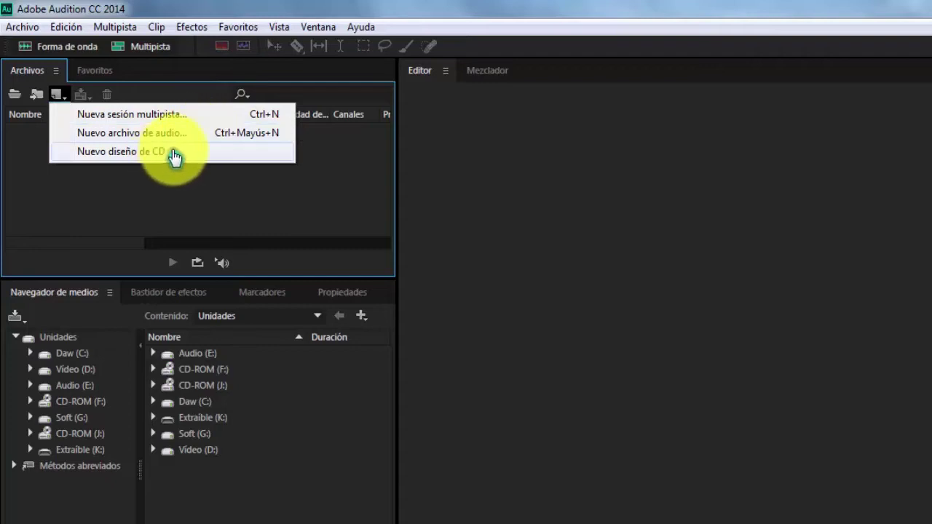
pyautogui.click(179, 177)
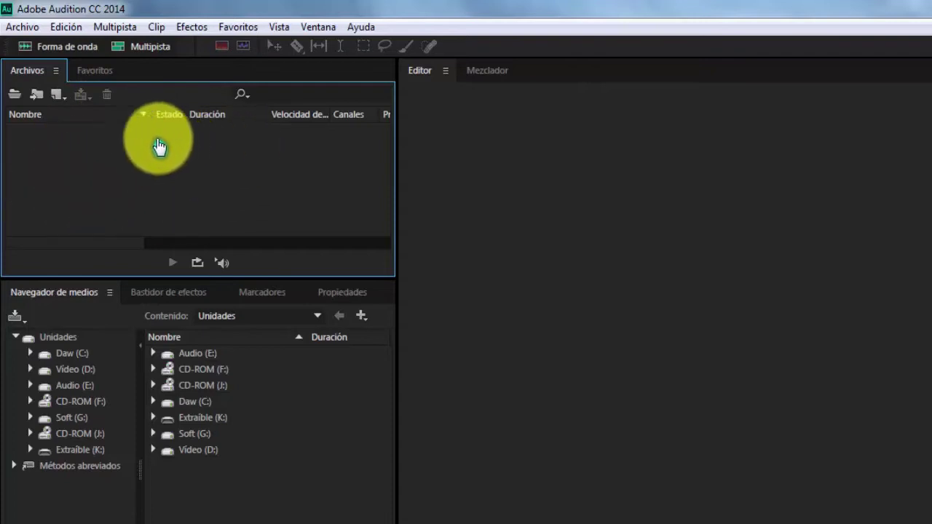
# Show the Favoritos list and enlarge its panel downward so that more entries fit.
pyautogui.click(91, 77)
pyautogui.click(57, 149)
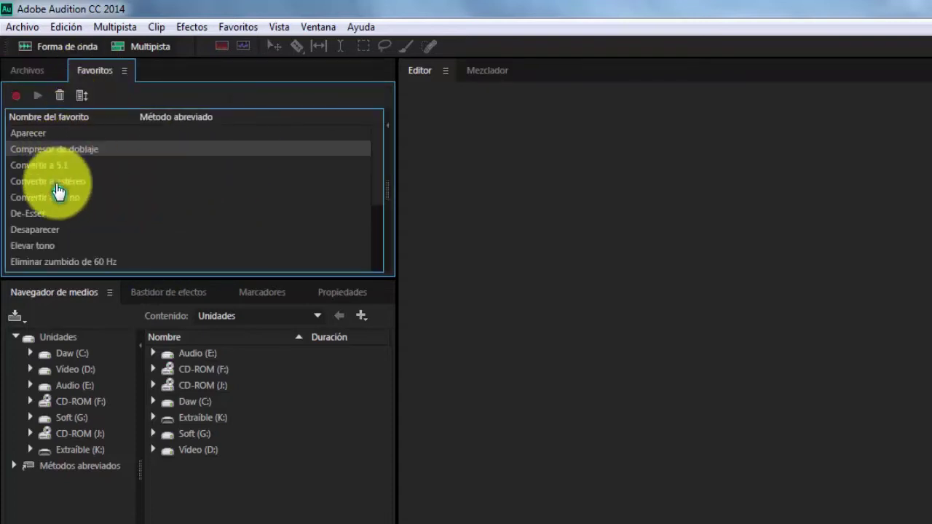
pyautogui.click(58, 182)
pyautogui.click(85, 198)
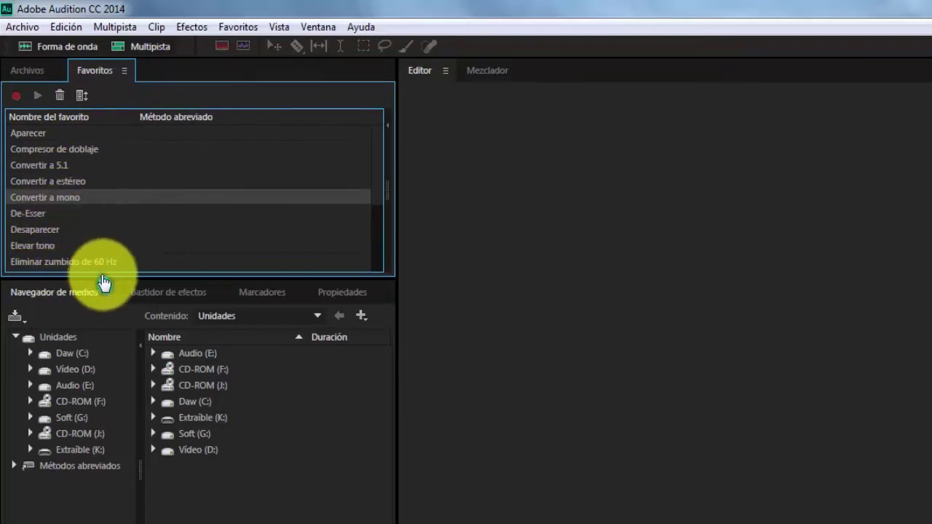
pyautogui.moveTo(309, 278); pyautogui.dragTo(337, 389)
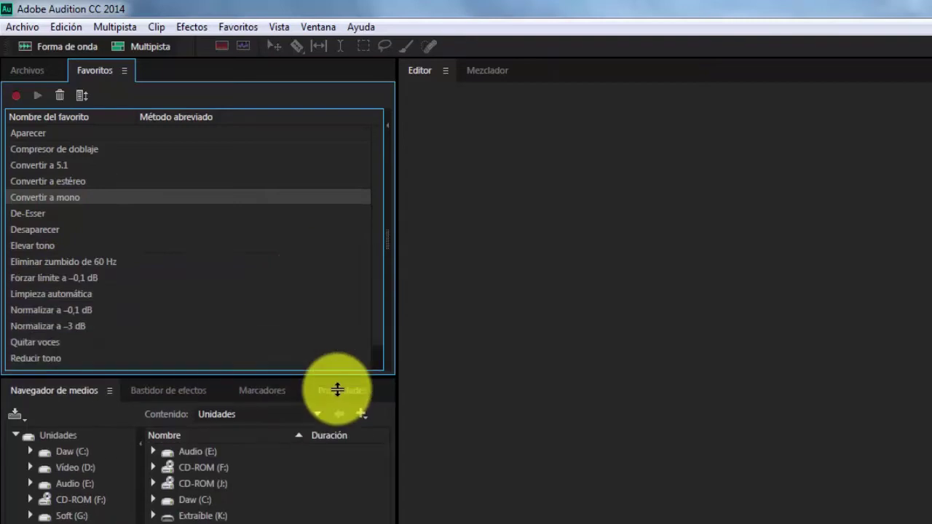
# Look through the favorites, such as Compresor de doblaje, De-Esser and Normalizar a –3 dB, and the available effect categories.
pyautogui.click(44, 154)
pyautogui.click(44, 156)
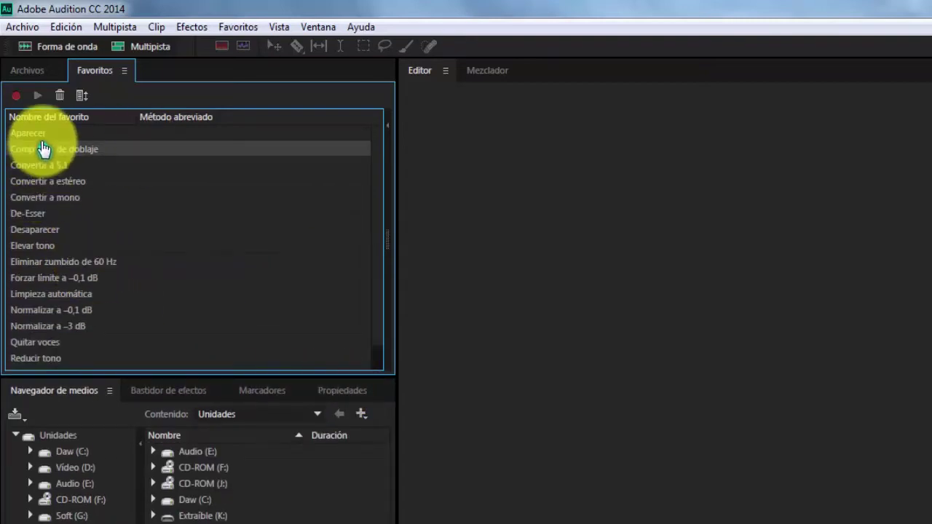
pyautogui.click(58, 309)
pyautogui.scroll(-1, 62, 284)
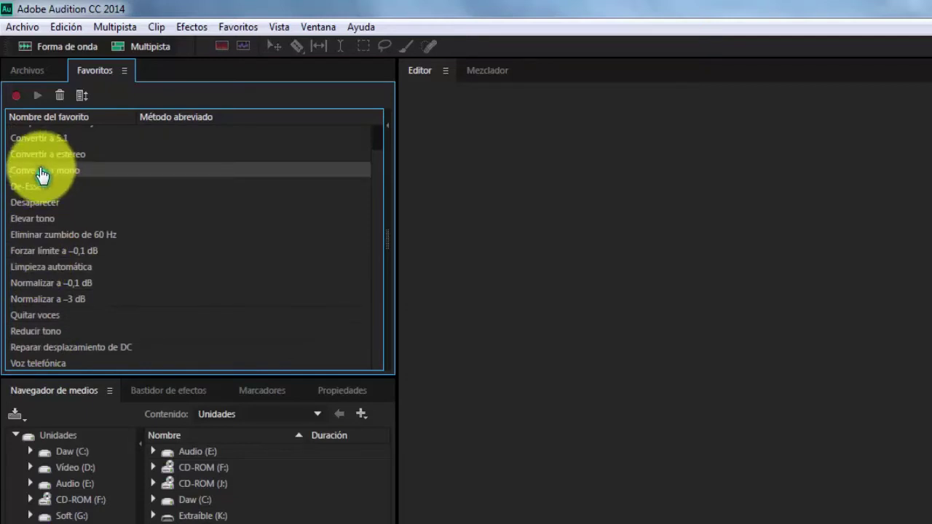
pyautogui.scroll(1, 42, 174)
pyautogui.click(35, 136)
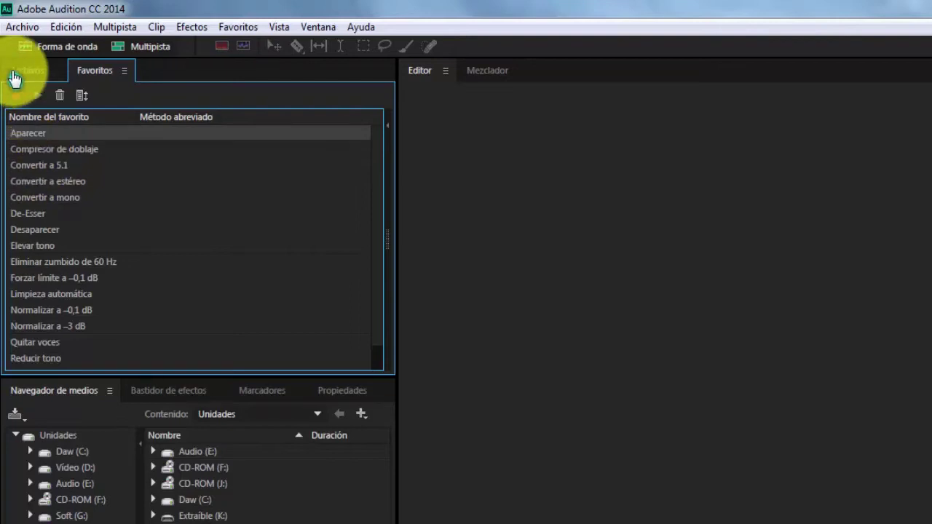
pyautogui.click(26, 215)
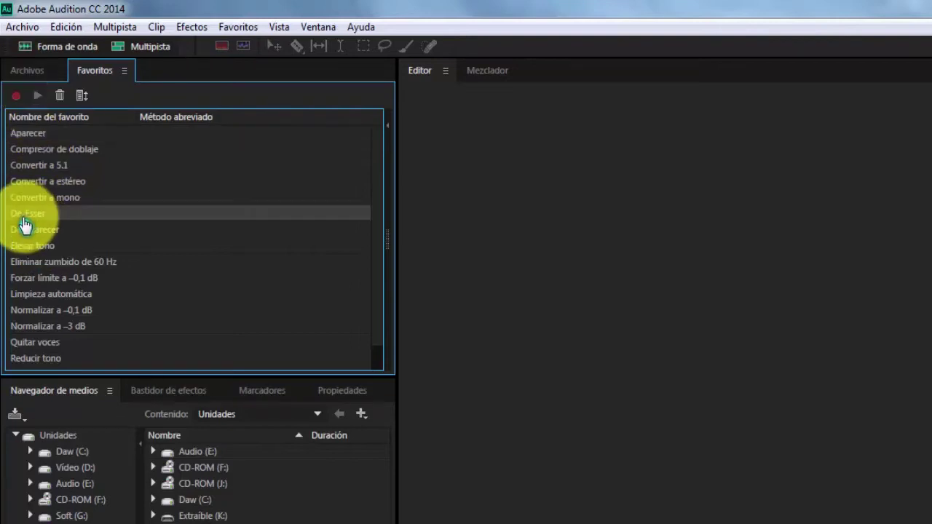
pyautogui.click(43, 279)
pyautogui.click(190, 28)
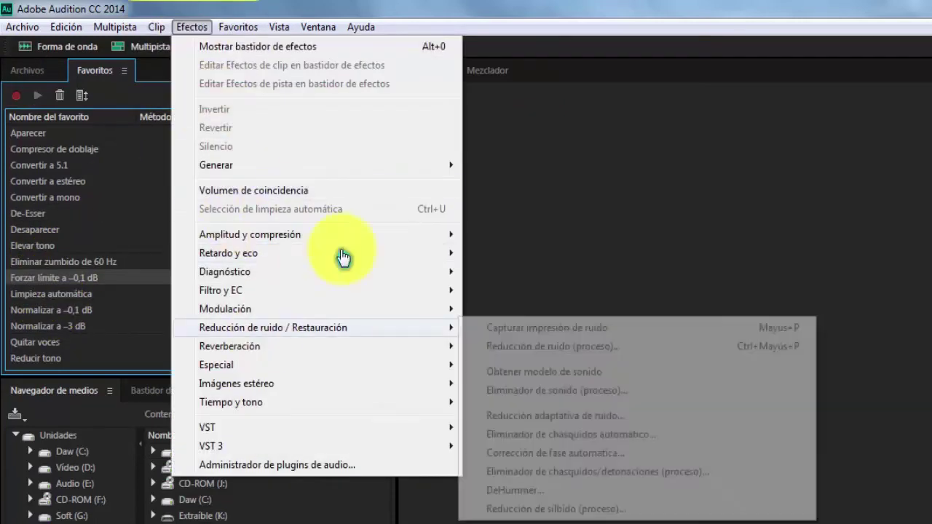
pyautogui.click(58, 326)
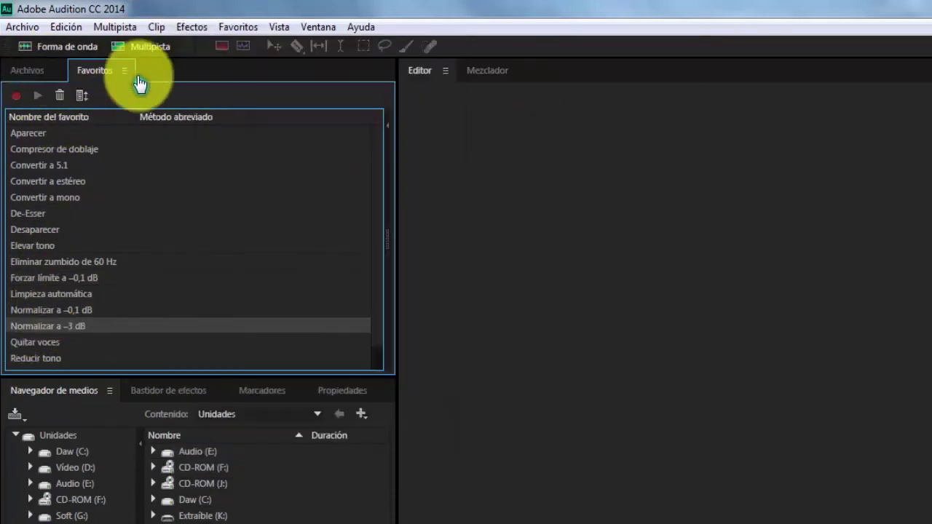
# Return to the Archivos list and reduce its height to give the media browser more room.
pyautogui.click(29, 72)
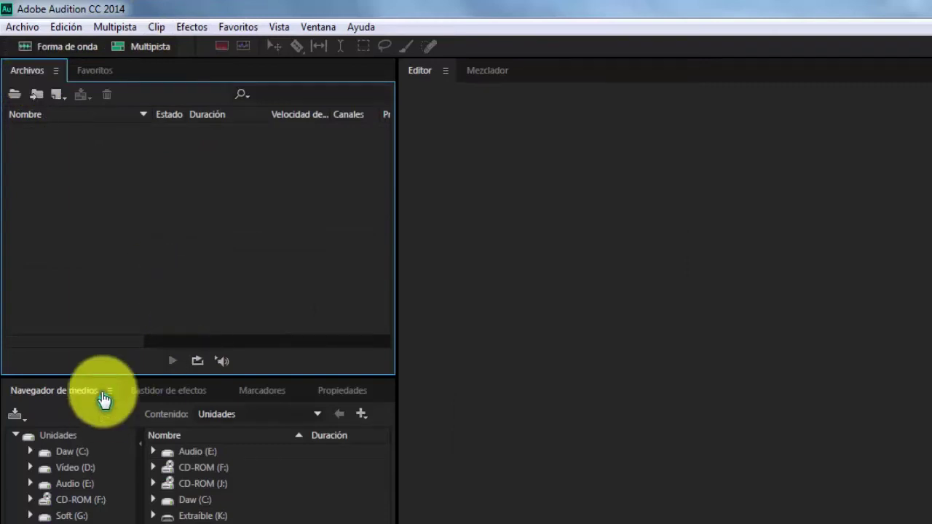
pyautogui.moveTo(114, 376); pyautogui.dragTo(114, 295)
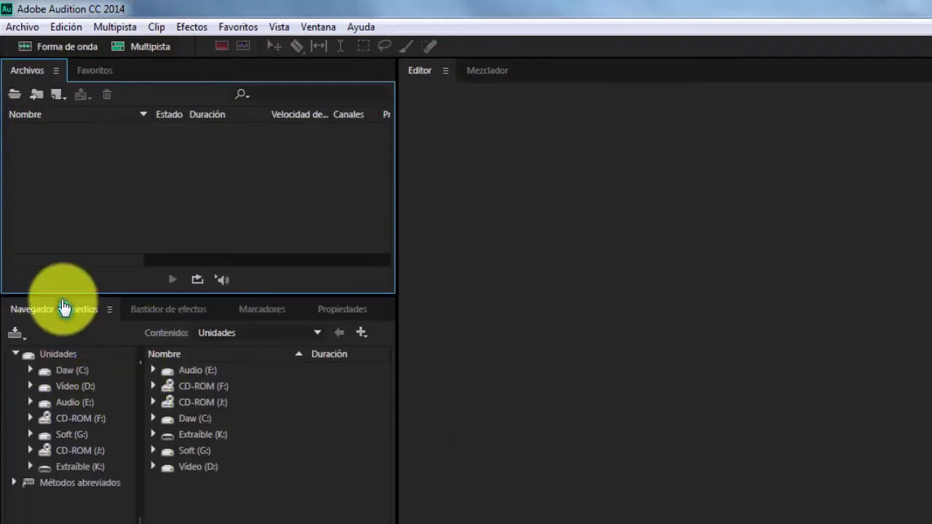
# Browse the folders on the Daw (C:), Vídeo (D:) and Audio (E:) drives in the media browser.
pyautogui.click(63, 402)
pyautogui.click(69, 385)
pyautogui.click(70, 372)
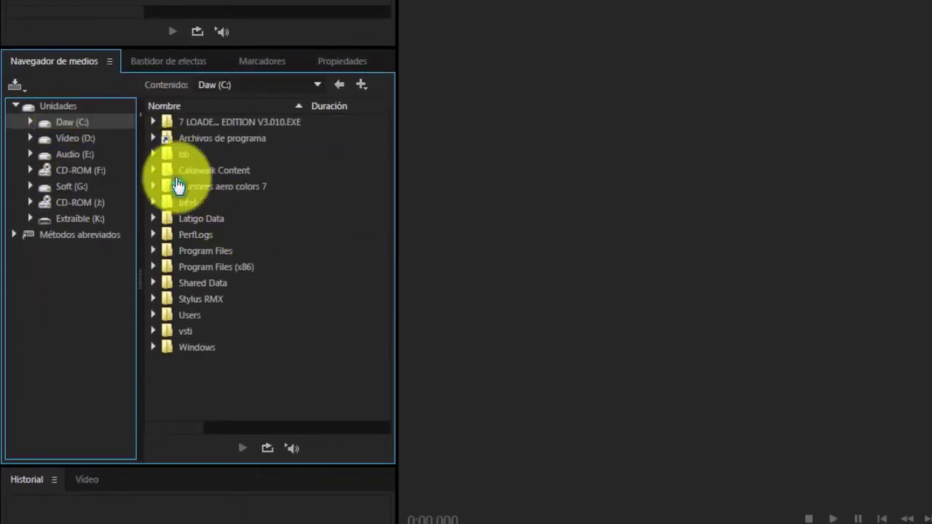
pyautogui.click(68, 170)
pyautogui.click(82, 153)
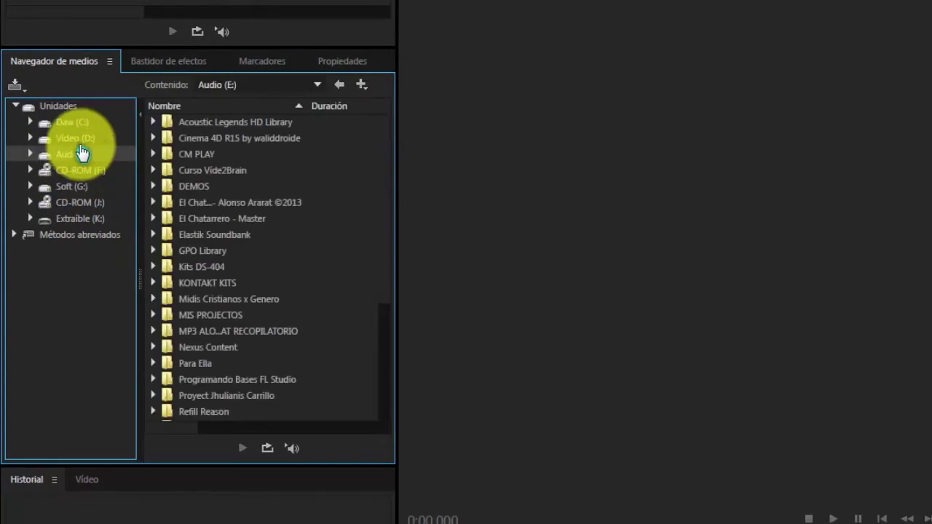
pyautogui.click(74, 137)
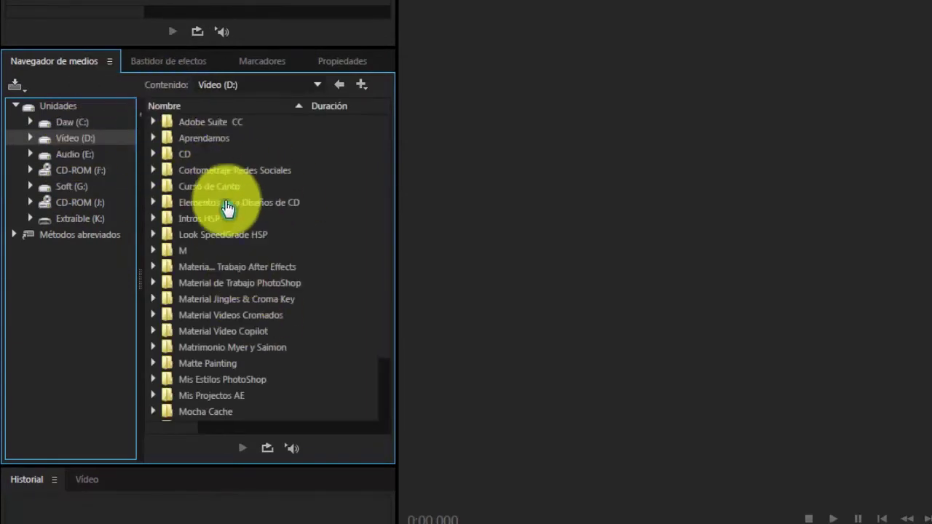
pyautogui.click(229, 331)
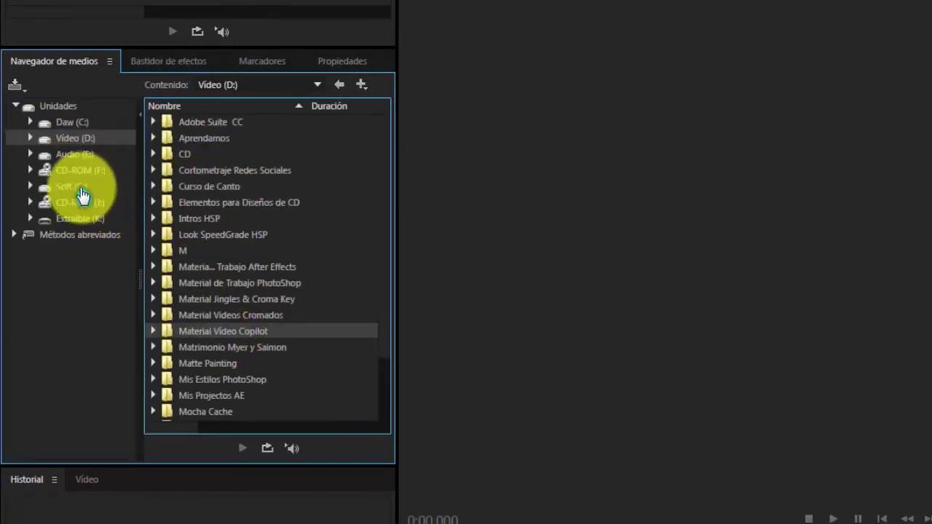
pyautogui.click(72, 154)
pyautogui.click(214, 252)
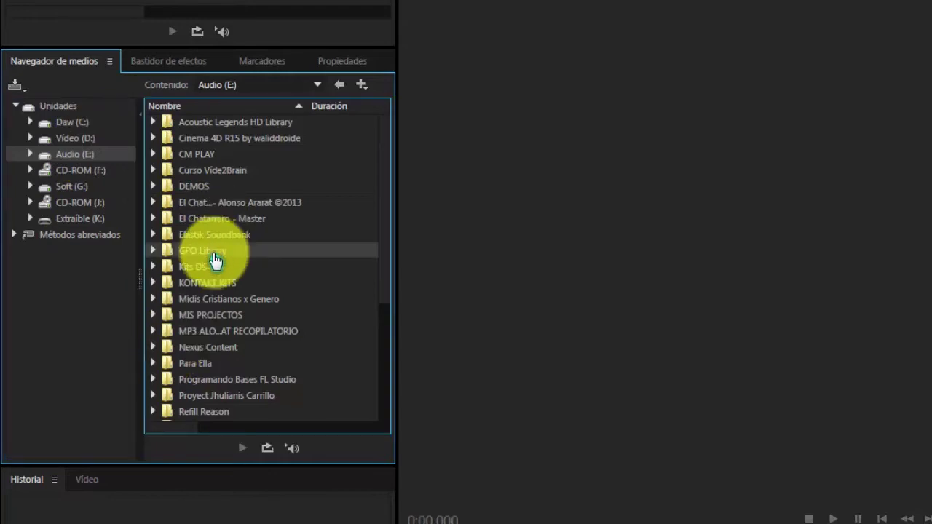
pyautogui.scroll(-3, 214, 260)
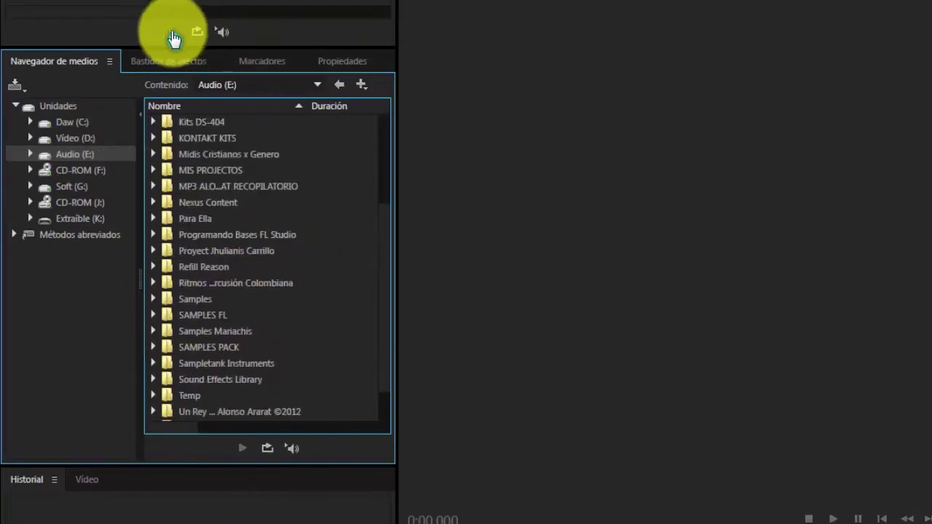
# Turn on automatic playback in the files panel.
pyautogui.click(221, 33)
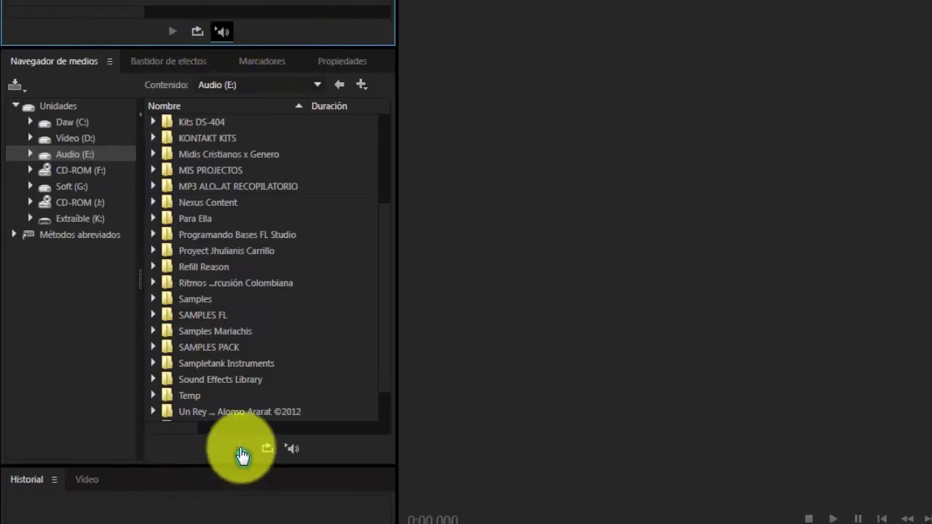
# Check the media browser's loop and automatic playback controls, and view the Historial and Vídeo panels.
pyautogui.click(268, 447)
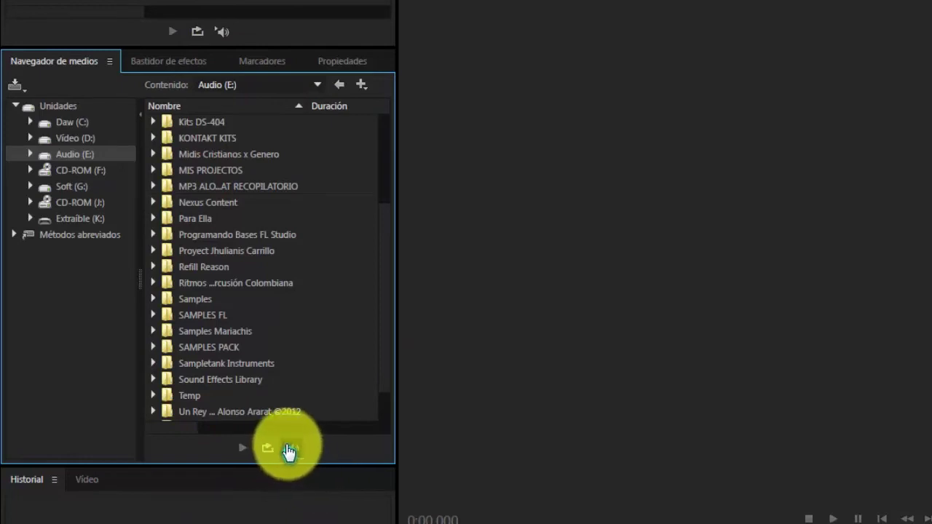
pyautogui.click(135, 434)
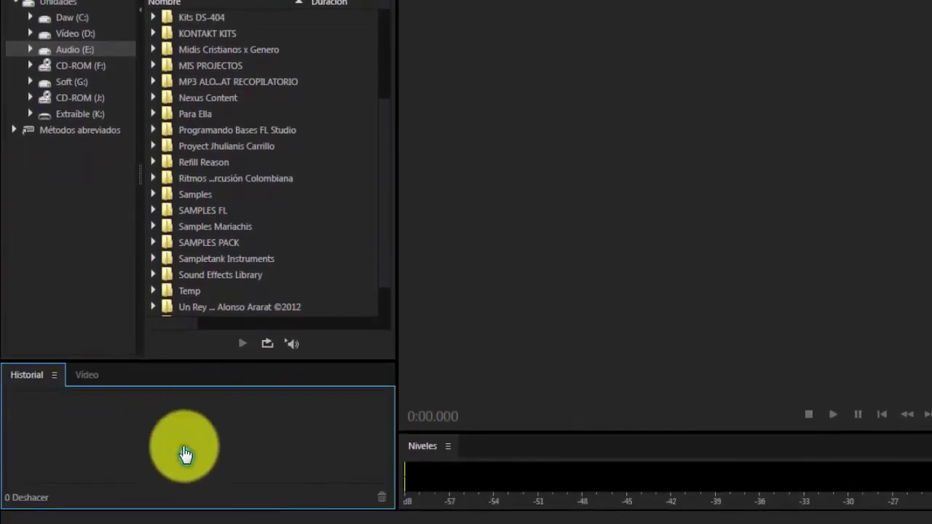
pyautogui.click(94, 377)
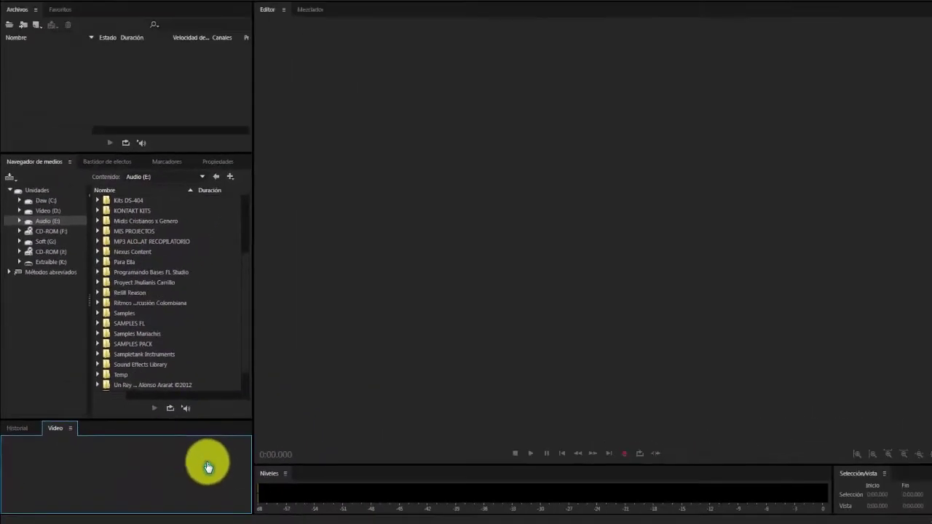
# Dock the Navegador de medios panel alongside the Editor and Mezclador panels, and bring the Mezclador to the front.
pyautogui.click(34, 164)
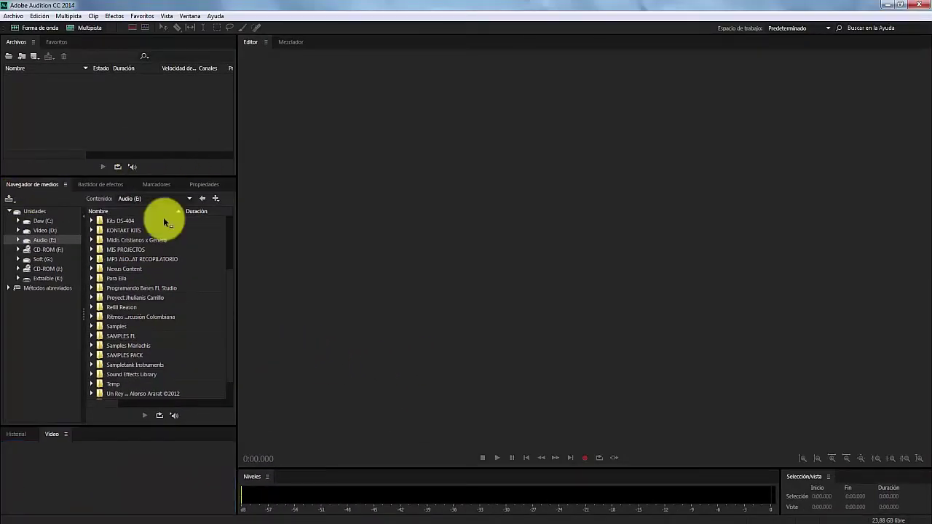
pyautogui.moveTo(163, 217); pyautogui.dragTo(531, 208)
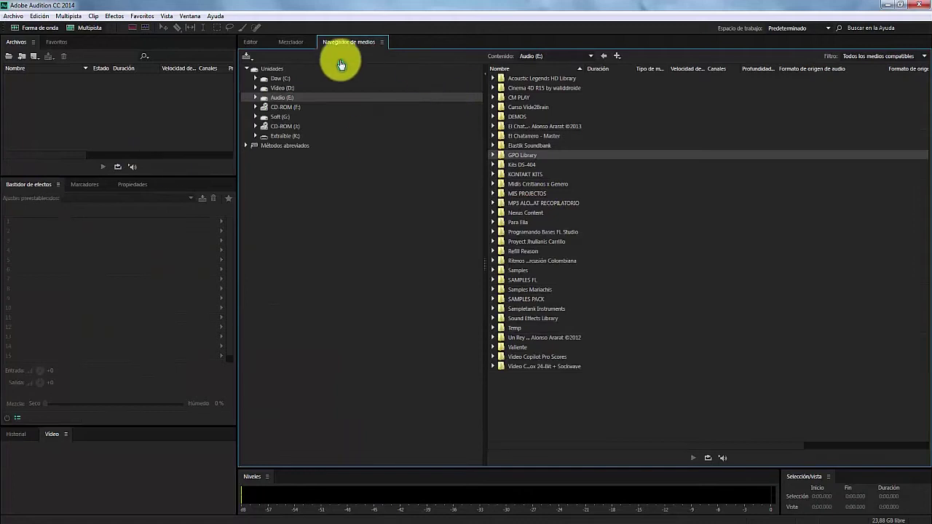
pyautogui.click(290, 42)
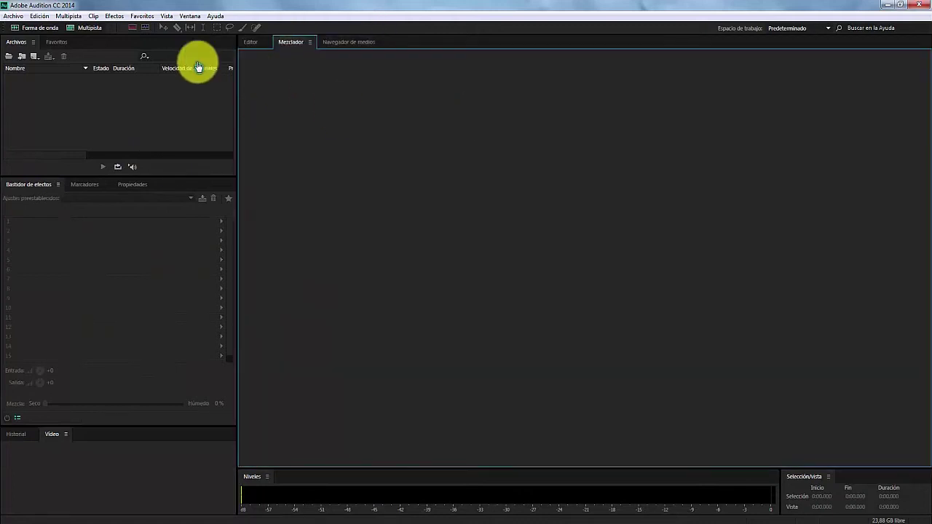
# Try the Clásico workspace, followed by the Creación de originales y análisis workspace.
pyautogui.click(190, 17)
pyautogui.moveTo(210, 29)
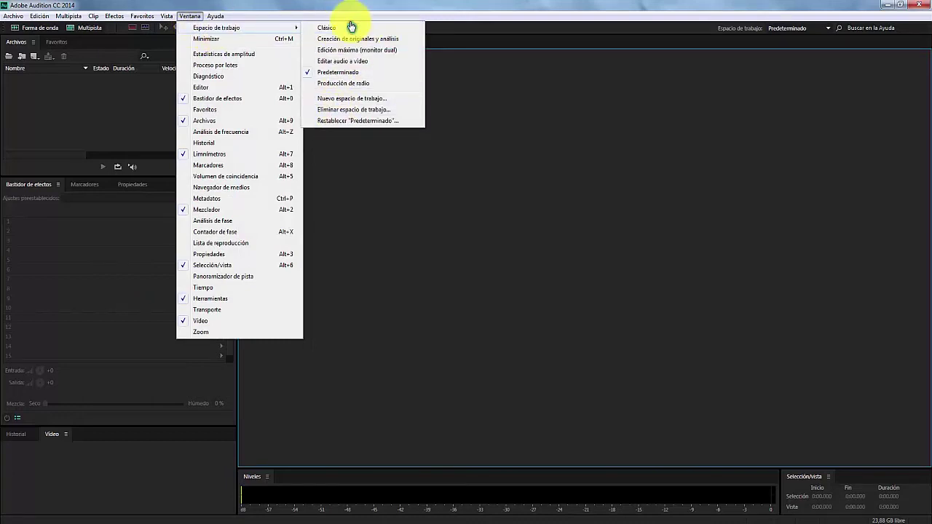
pyautogui.click(326, 28)
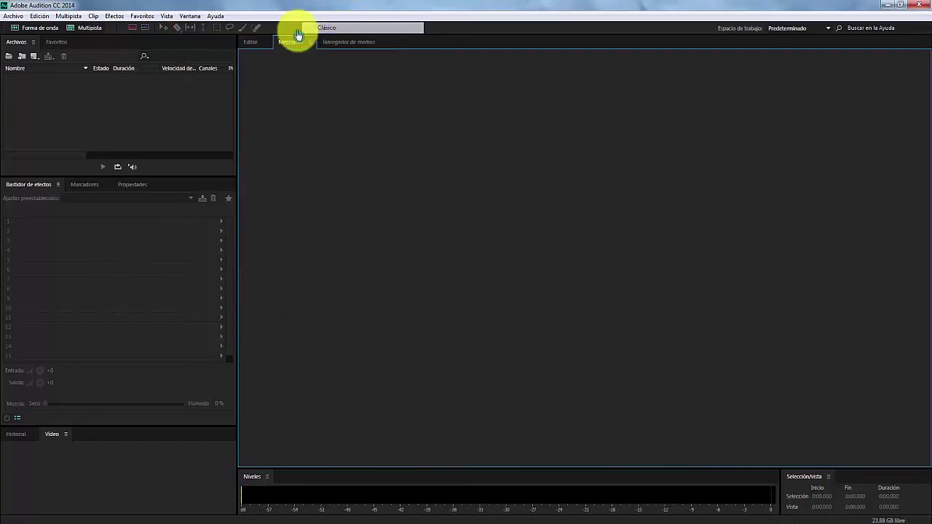
pyautogui.click(197, 19)
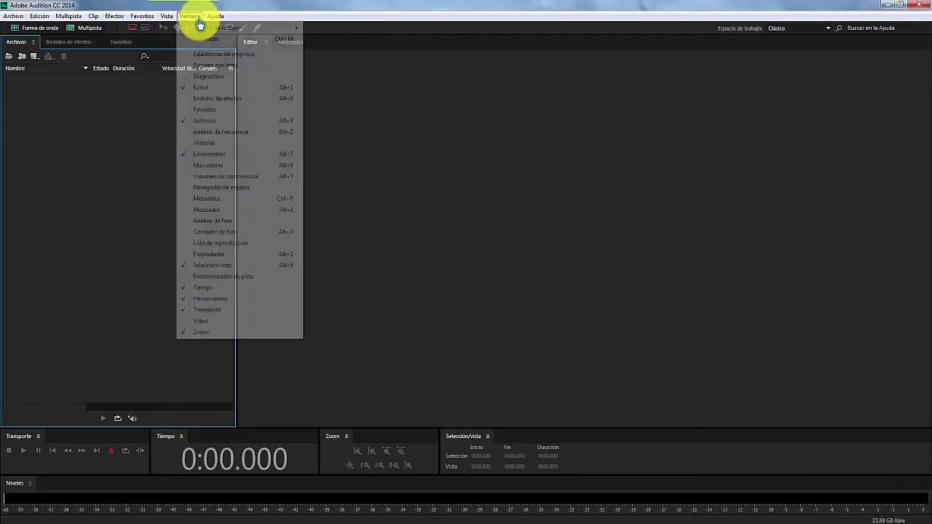
pyautogui.moveTo(201, 30)
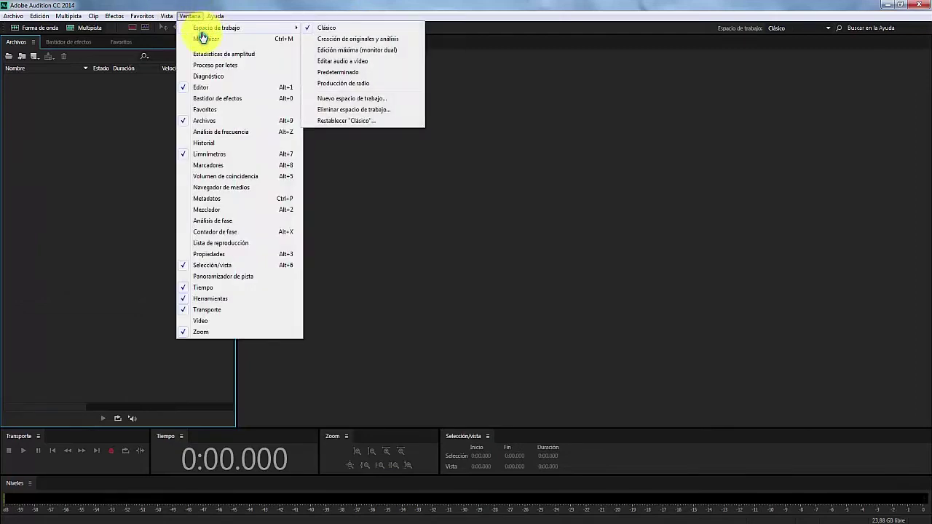
pyautogui.click(386, 41)
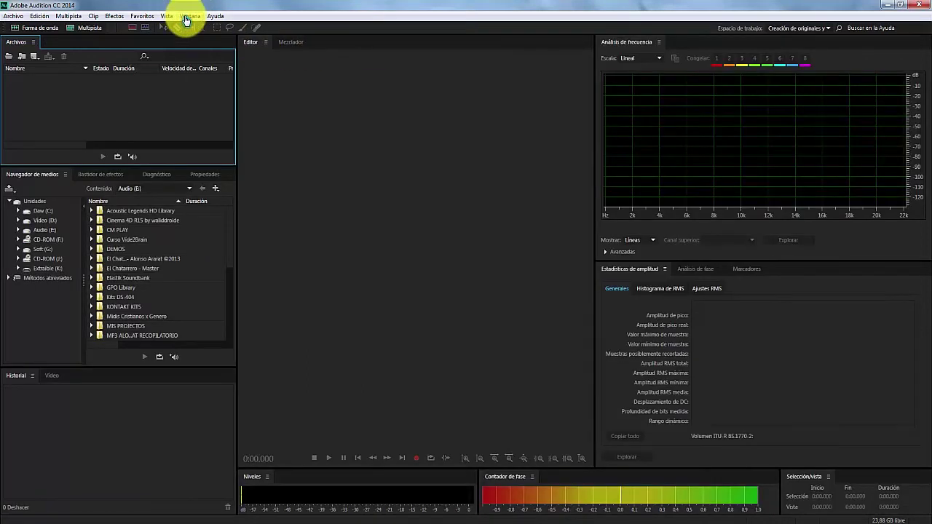
pyautogui.click(189, 16)
pyautogui.click(284, 95)
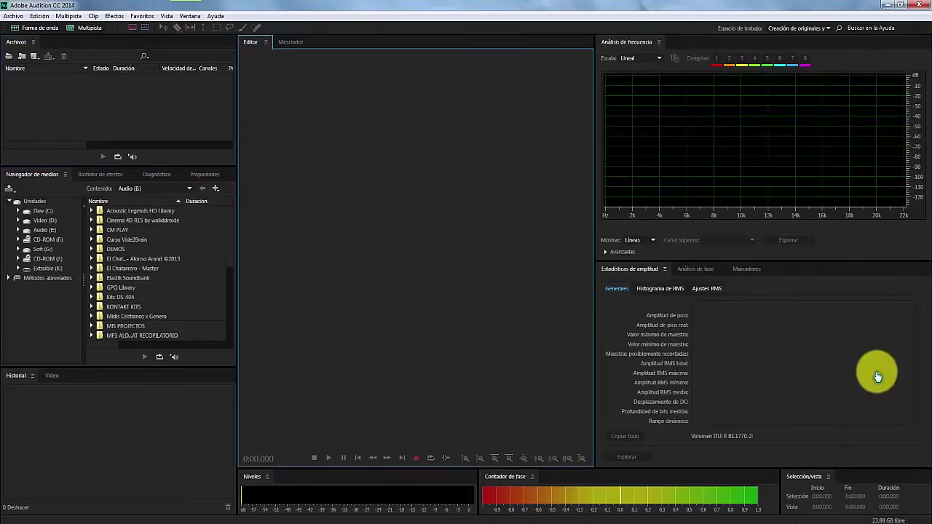
# Try the Edición máxima (monitor dual) workspace, followed by the Editar audio a vídeo workspace.
pyautogui.click(192, 18)
pyautogui.moveTo(200, 31)
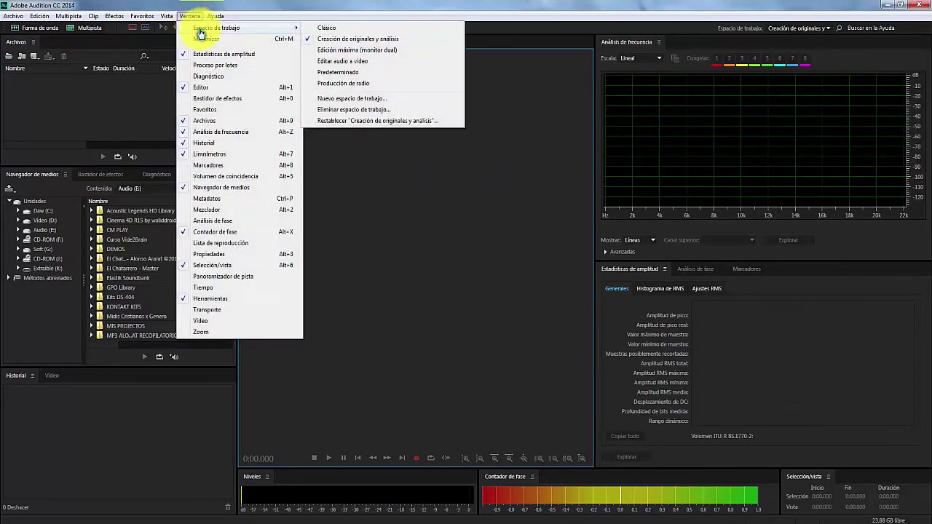
pyautogui.click(396, 53)
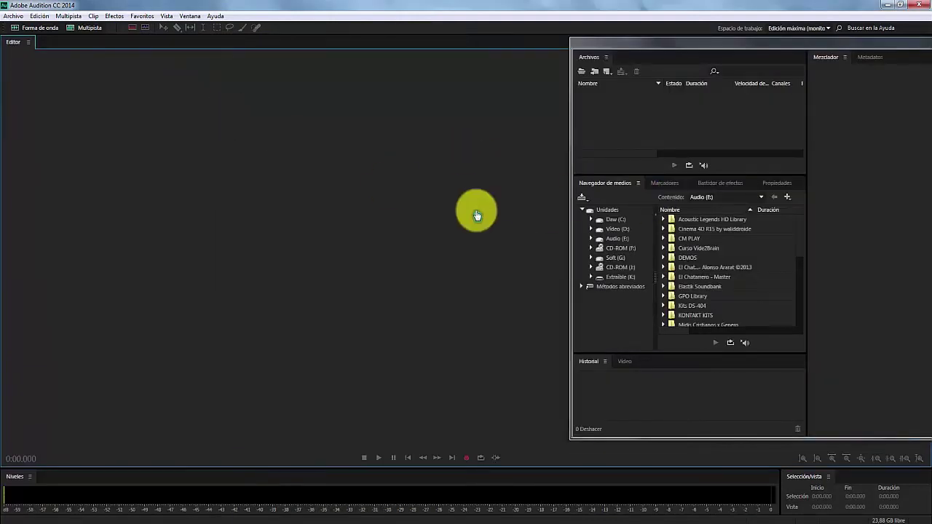
pyautogui.click(187, 16)
pyautogui.moveTo(213, 32)
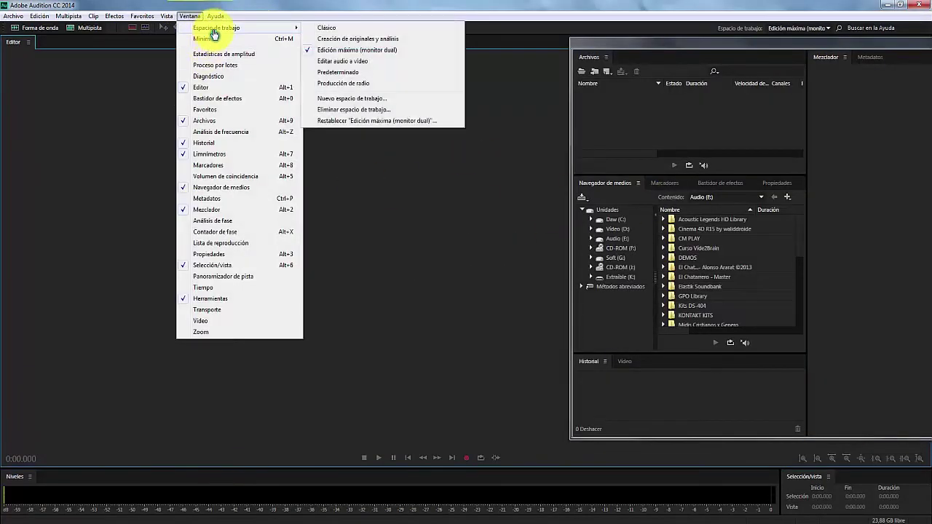
pyautogui.click(388, 62)
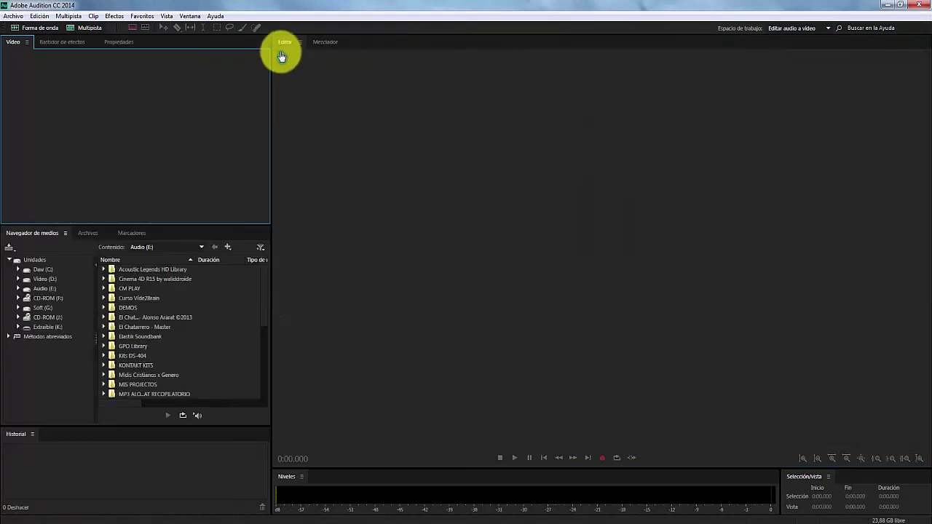
# Switch the workspace to Producción de radio.
pyautogui.click(195, 16)
pyautogui.moveTo(223, 31)
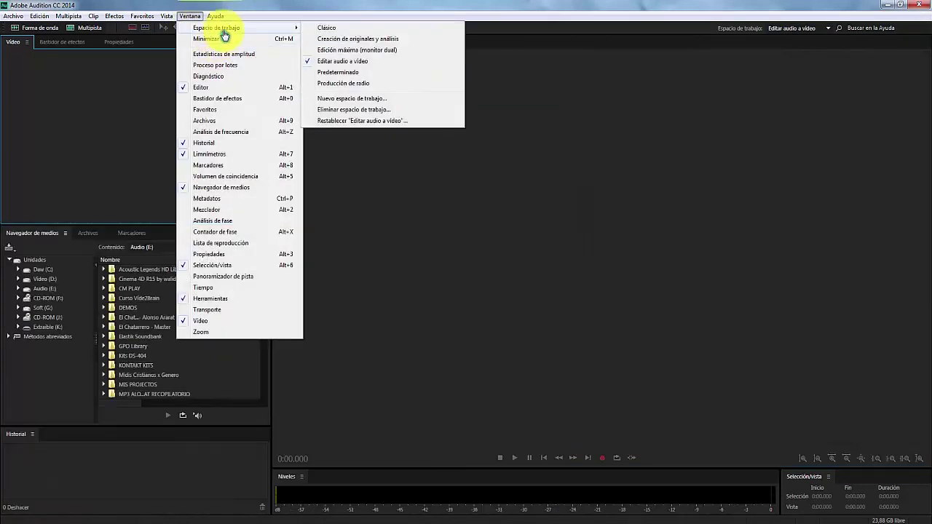
pyautogui.click(370, 85)
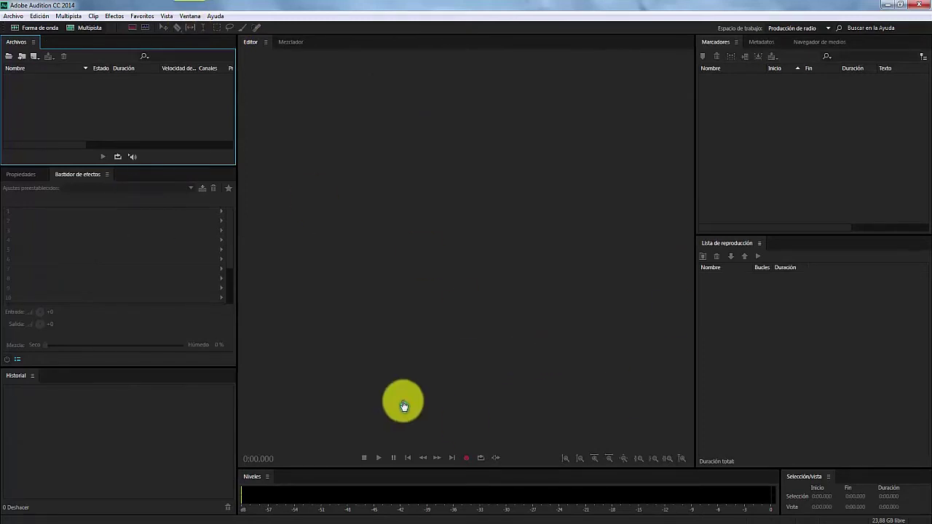
# Return to the Predeterminado workspace and reset it to its original layout.
pyautogui.click(191, 16)
pyautogui.moveTo(201, 29)
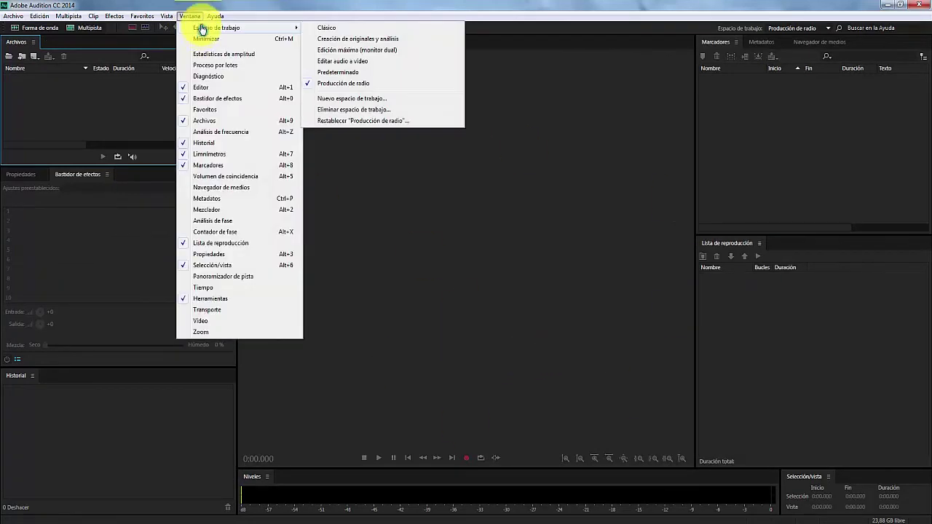
pyautogui.click(339, 72)
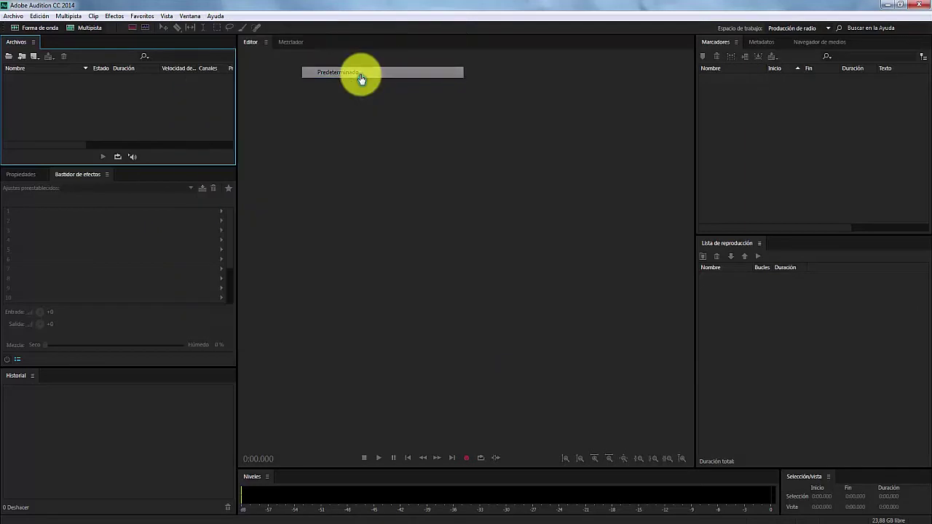
pyautogui.click(193, 16)
pyautogui.moveTo(236, 29)
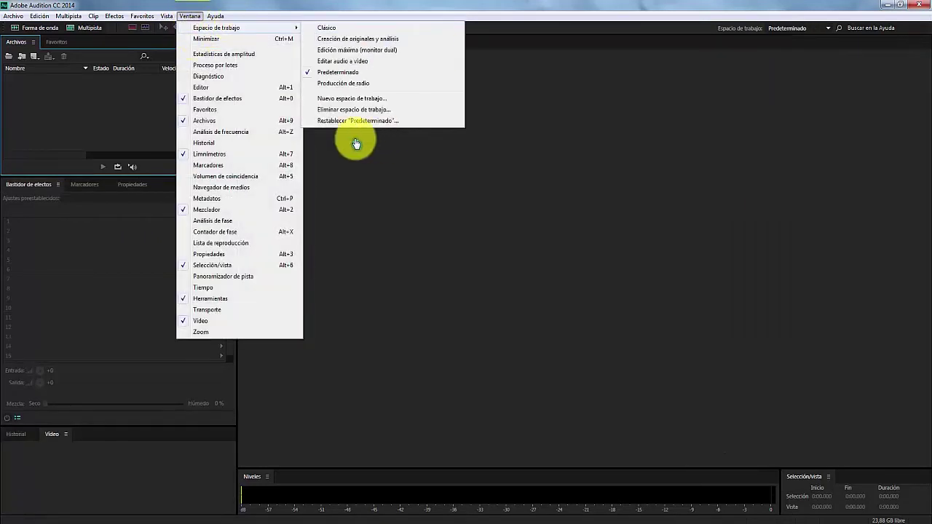
pyautogui.click(372, 122)
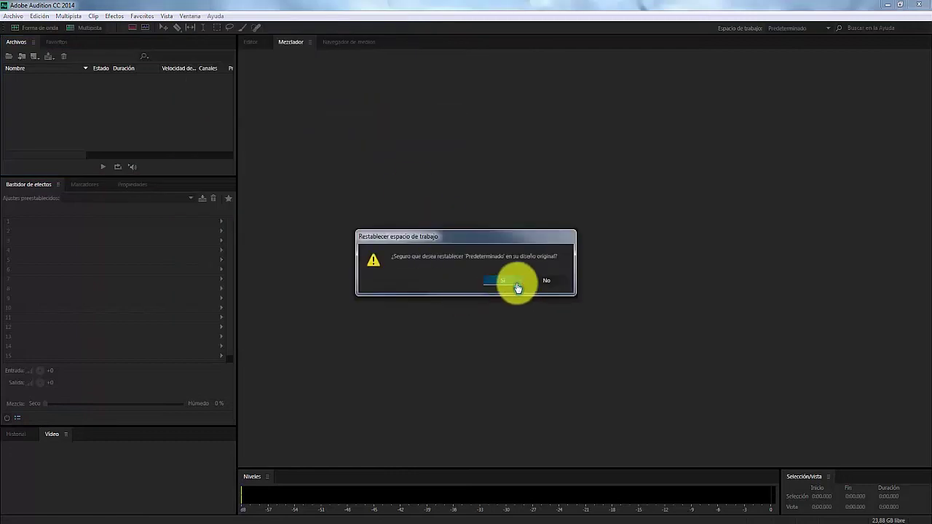
pyautogui.click(515, 282)
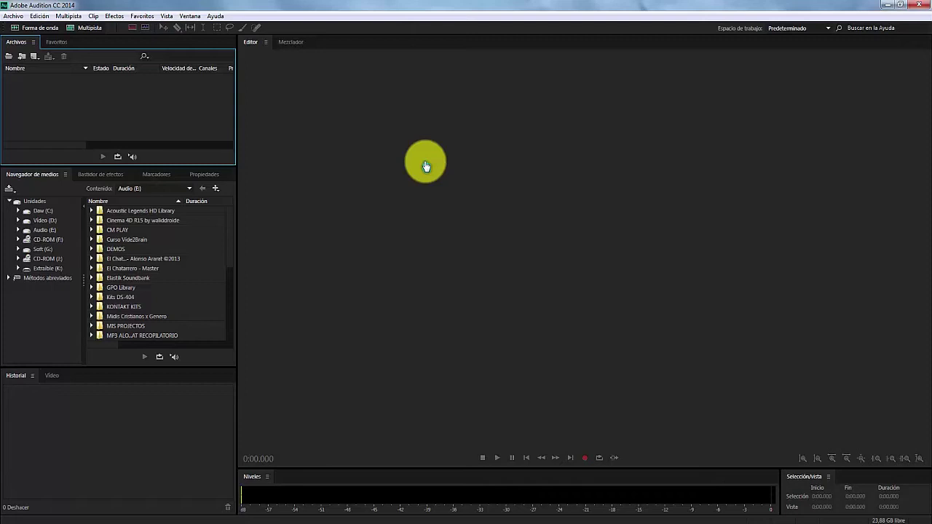
# Review the available workspace options and the naming dialog for a new workspace, without creating one.
pyautogui.click(829, 29)
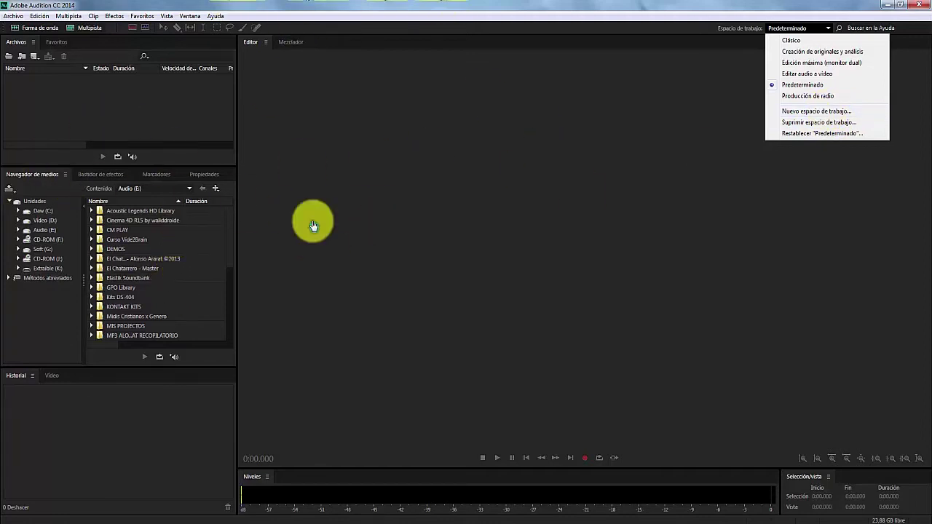
pyautogui.click(822, 110)
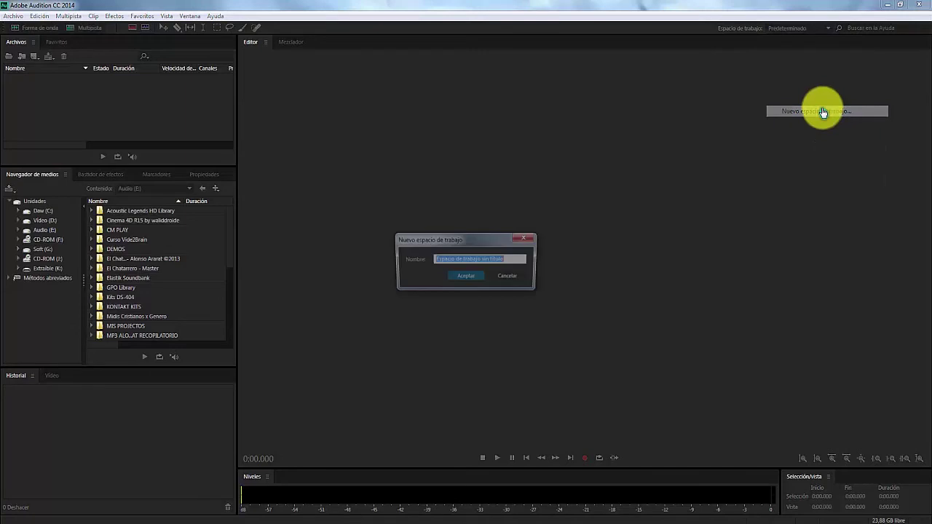
pyautogui.click(520, 279)
pyautogui.click(826, 31)
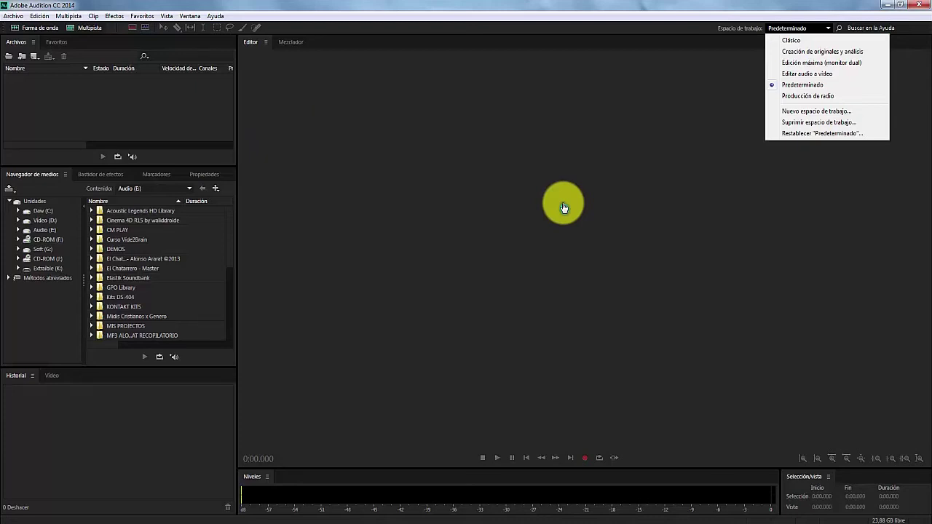
pyautogui.click(541, 207)
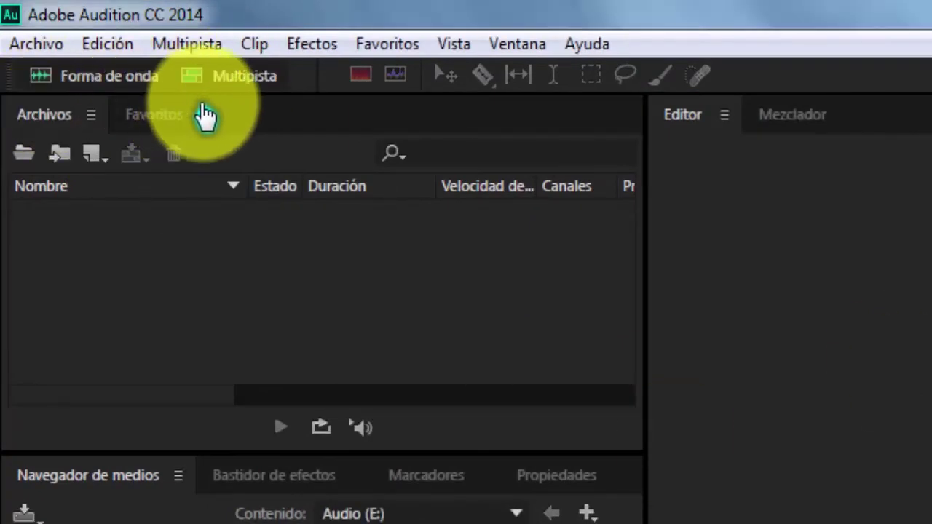
# Start a new multitrack session and keep its template set to Ninguno.
pyautogui.click(241, 91)
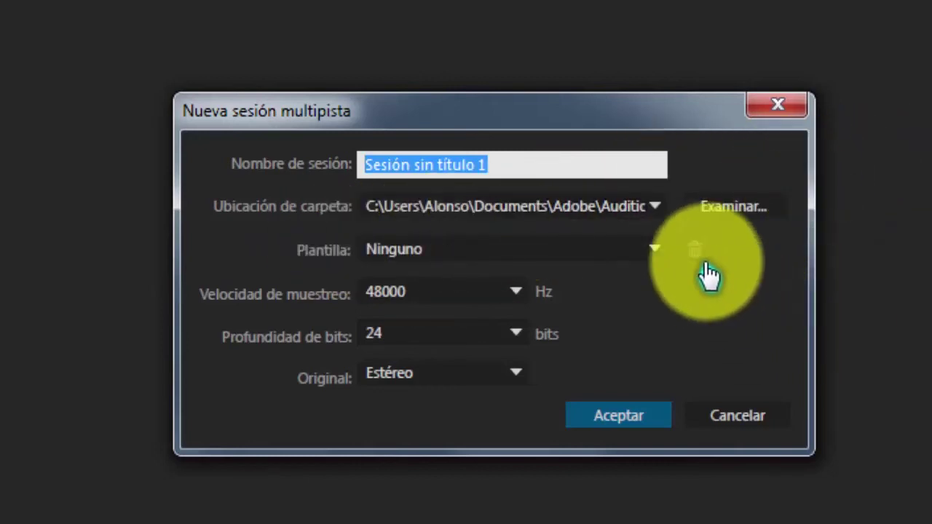
pyautogui.click(657, 254)
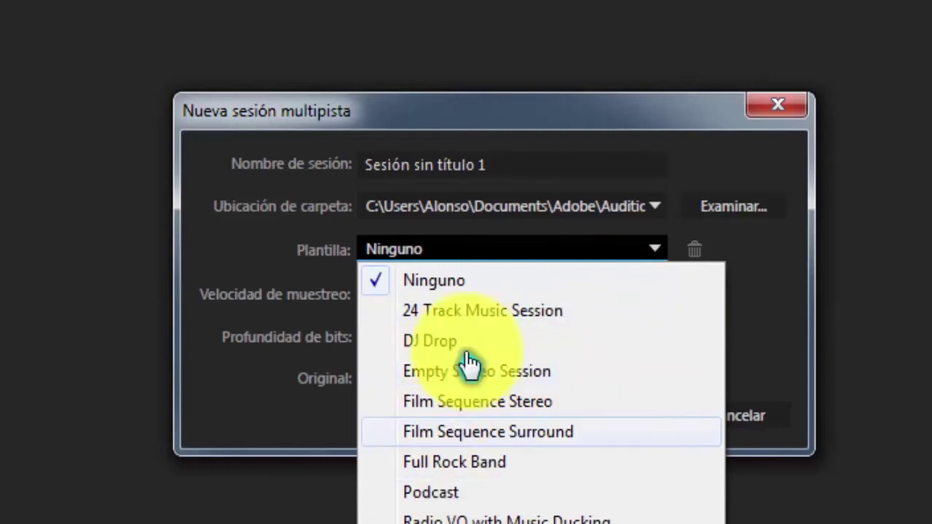
pyautogui.click(442, 284)
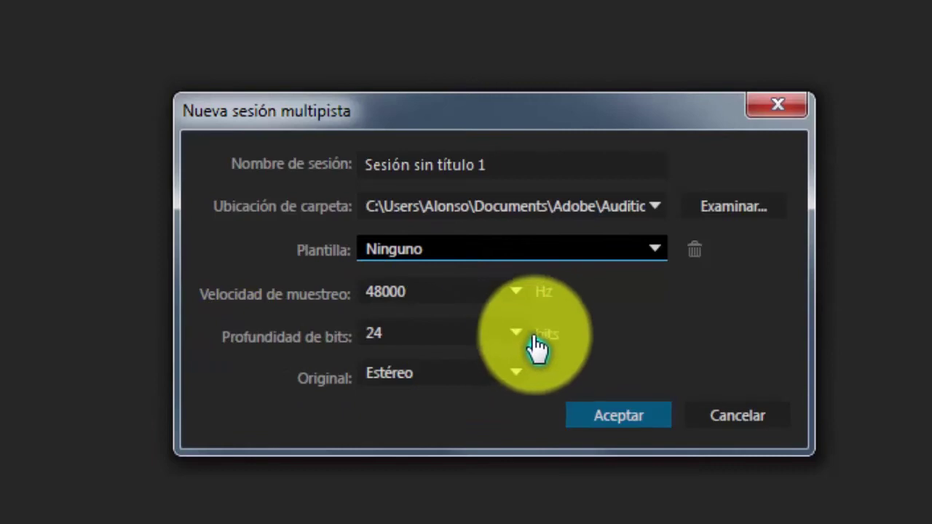
# Review the sample rate and bit depth options for the new multitrack session, keeping 48000 Hz and 24 bits.
pyautogui.click(522, 293)
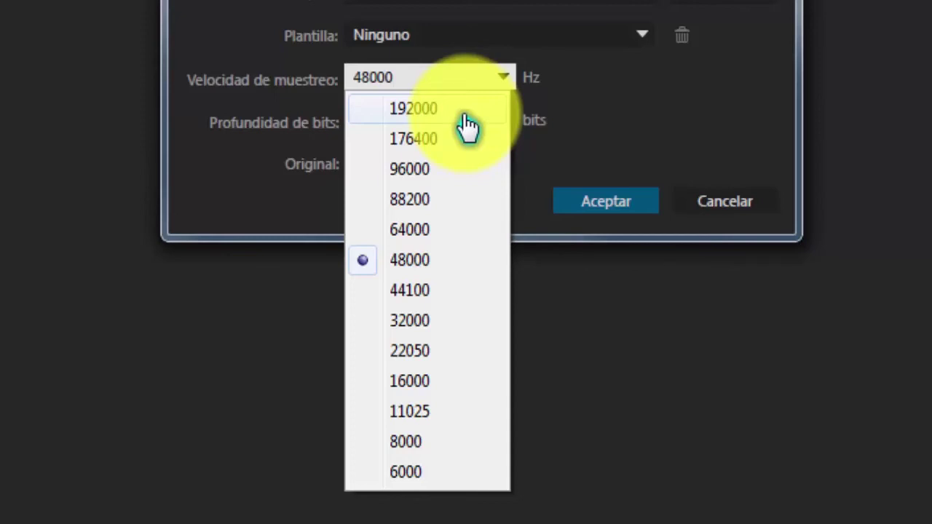
pyautogui.click(505, 81)
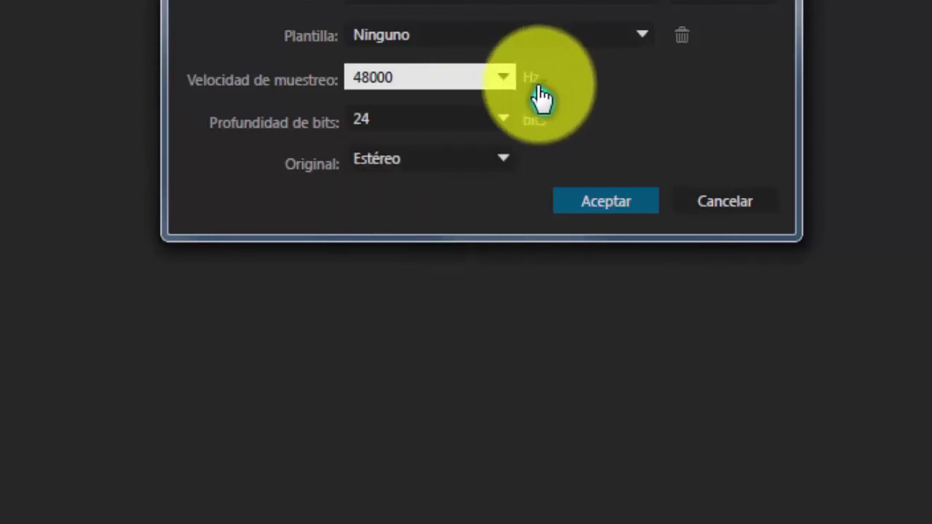
pyautogui.click(505, 82)
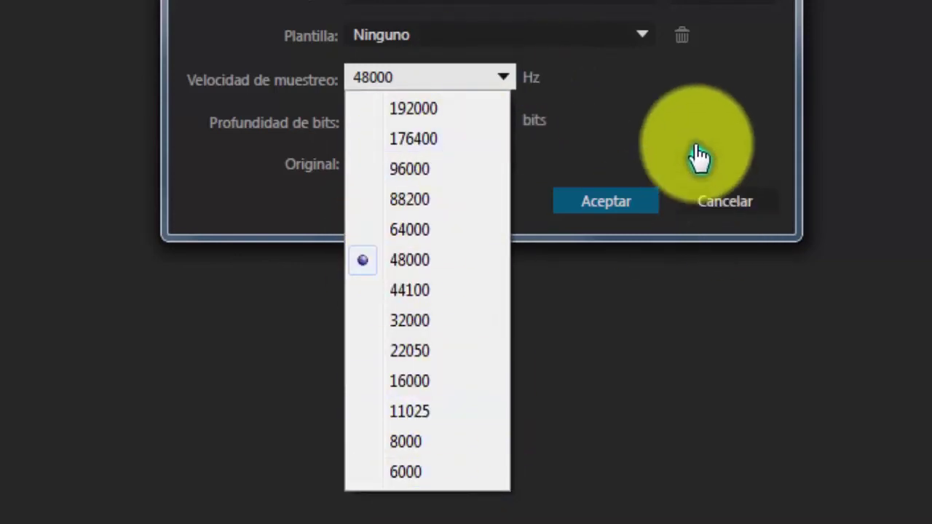
pyautogui.click(681, 117)
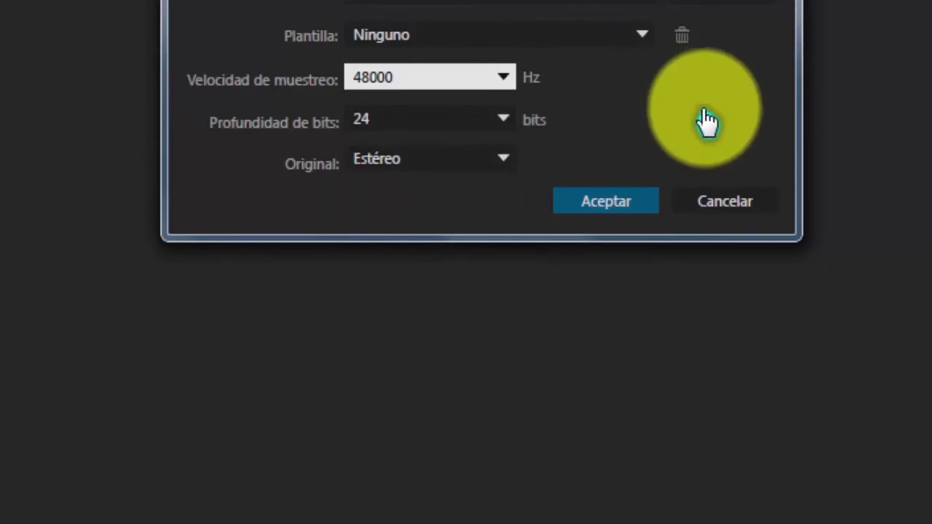
pyautogui.click(501, 127)
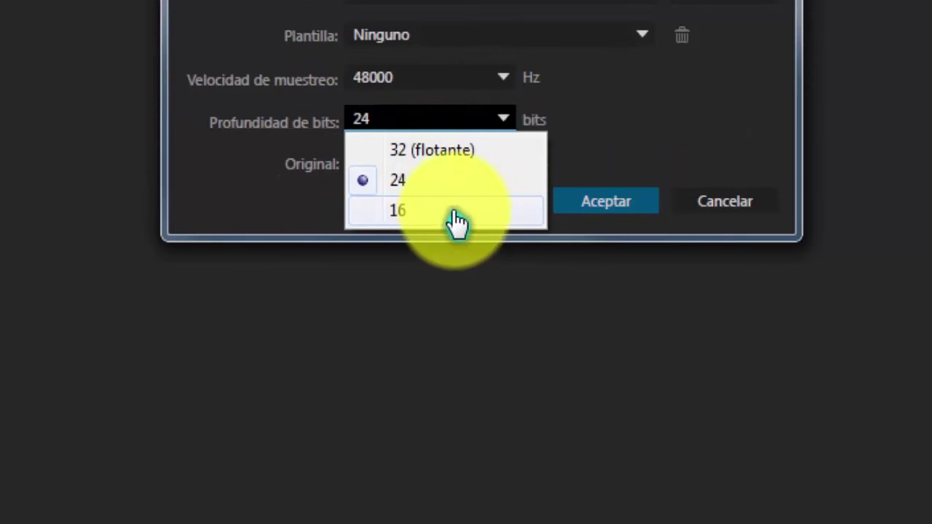
pyautogui.click(677, 138)
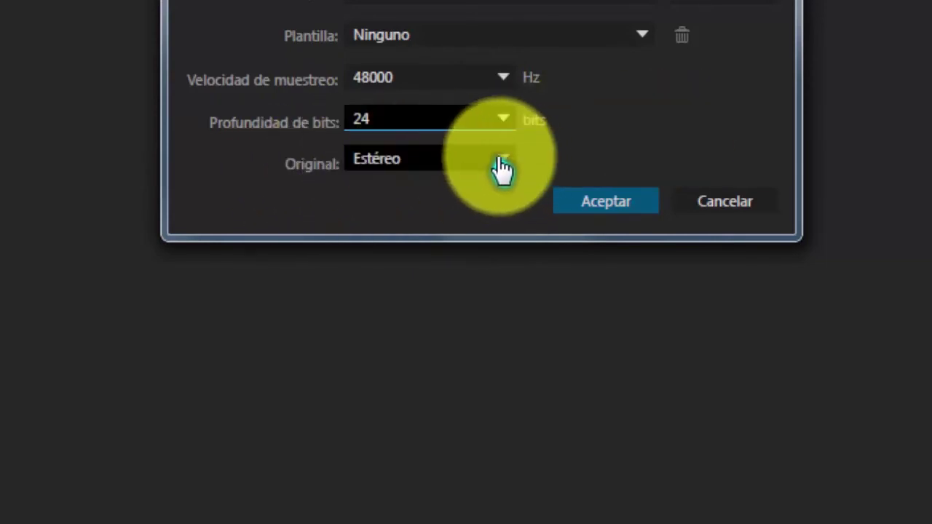
# Keep the session's Original setting as Estéreo and create the session, overwriting the existing Sesión sin título 1.sesx.
pyautogui.click(503, 166)
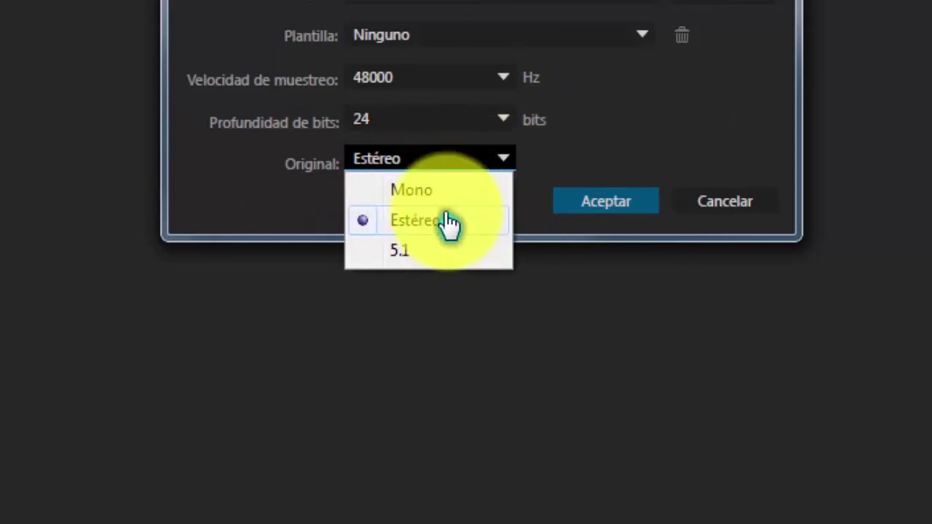
pyautogui.click(670, 152)
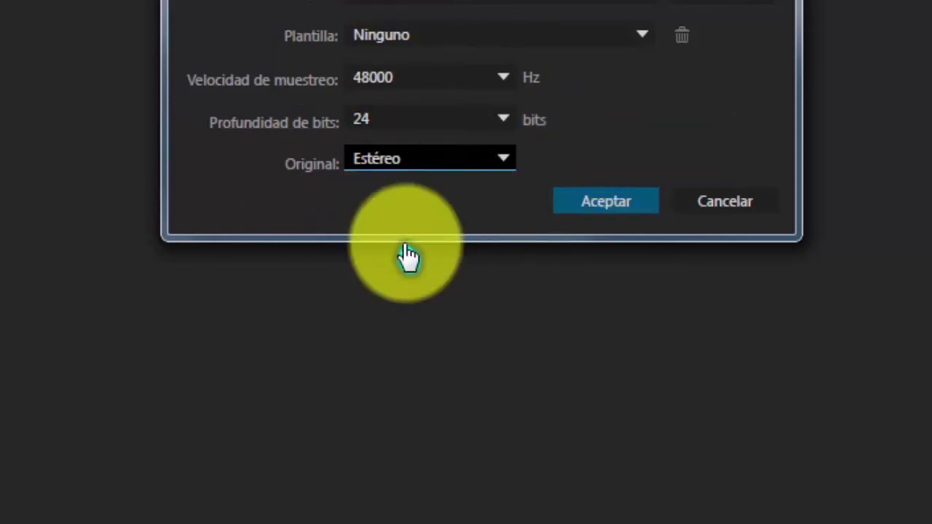
pyautogui.click(619, 202)
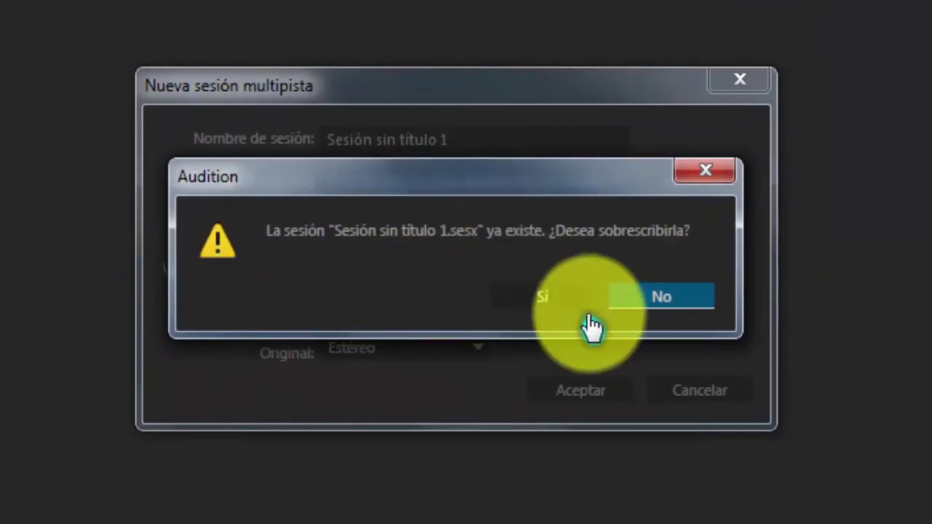
pyautogui.click(551, 300)
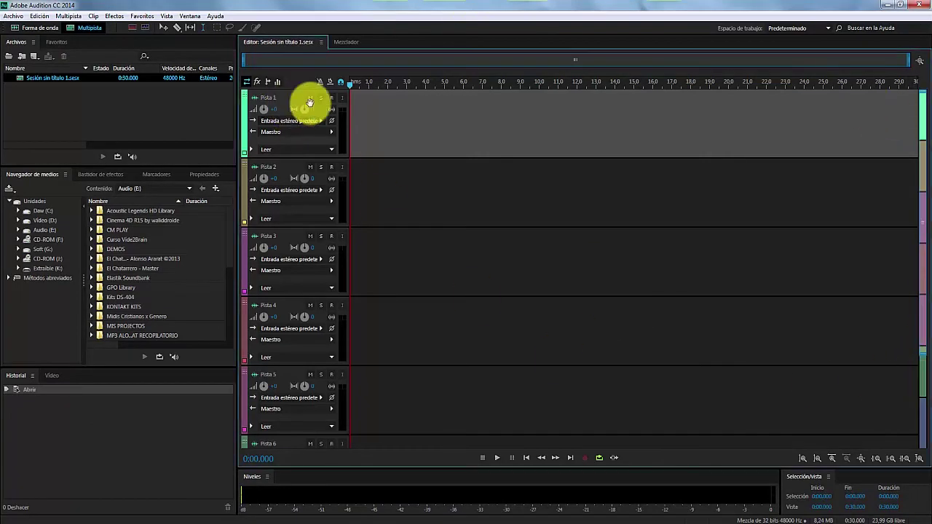
# Look through the session's tracks from Pista 2 down to the Maestro track, selecting them along the way.
pyautogui.click(390, 193)
pyautogui.click(342, 242)
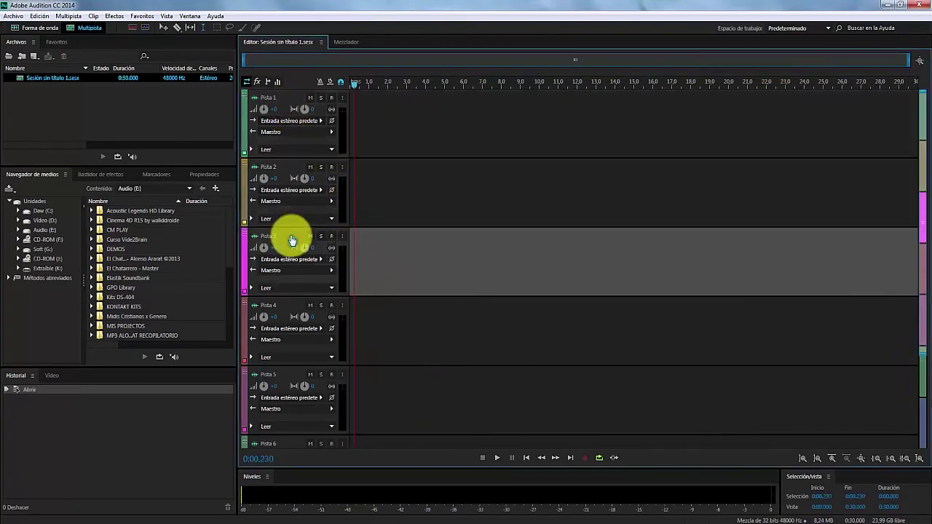
pyautogui.click(354, 343)
pyautogui.click(320, 328)
pyautogui.press('Escape')
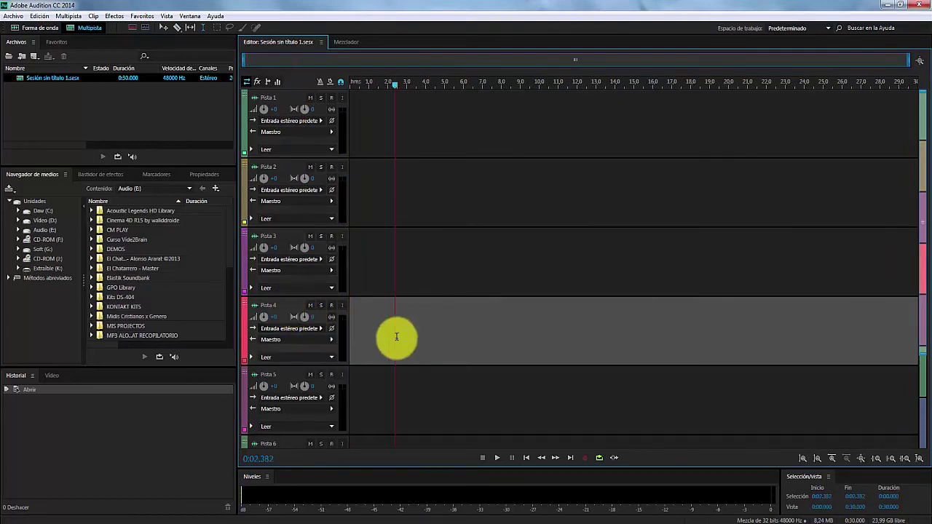
pyautogui.click(403, 375)
pyautogui.scroll(-2, 628, 345)
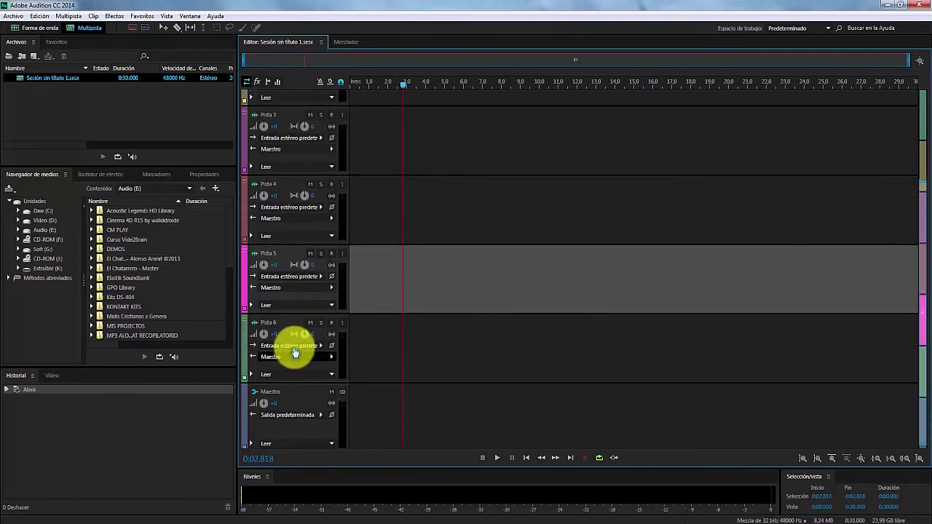
pyautogui.click(298, 342)
pyautogui.click(376, 385)
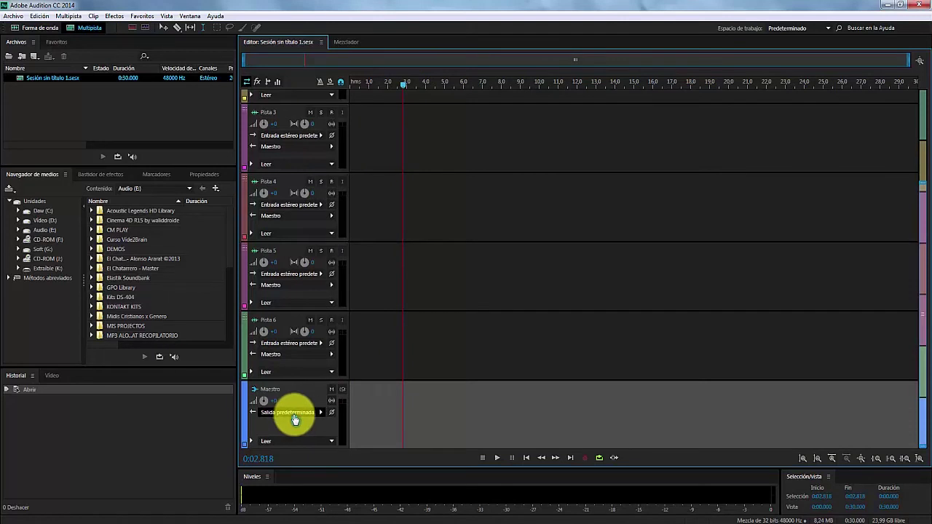
# Look back up through the session's tracks from Pista 6 to Pista 1, selecting them along the way.
pyautogui.click(288, 320)
pyautogui.click(290, 251)
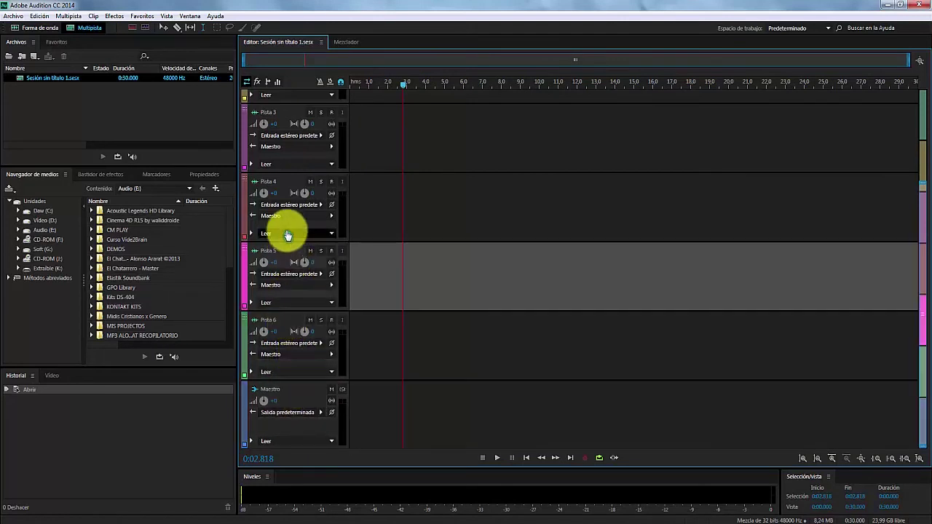
pyautogui.click(291, 182)
pyautogui.scroll(1, 379, 220)
pyautogui.scroll(1, 378, 220)
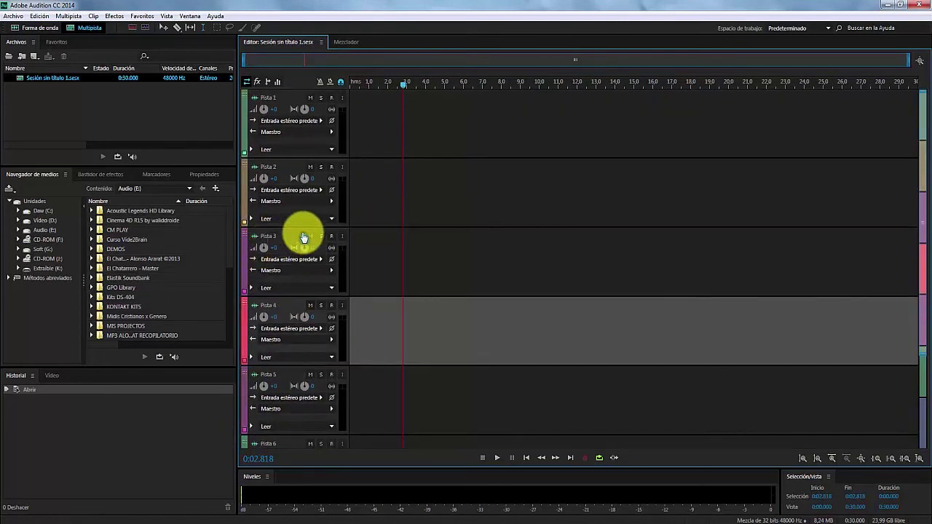
pyautogui.click(304, 234)
pyautogui.click(290, 149)
# Increase the height of the tracks in the multitrack editor and select Pista 1.
pyautogui.click(289, 172)
pyautogui.scroll(3, 292, 160)
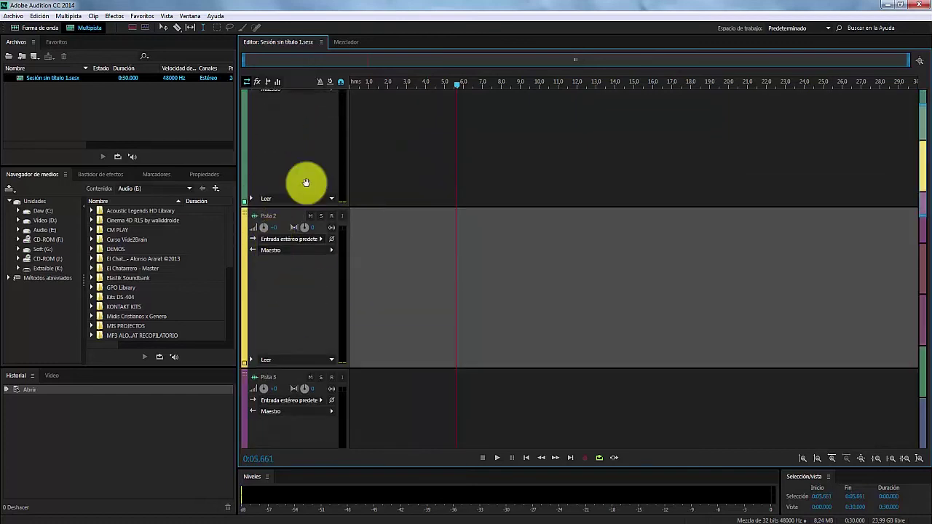
pyautogui.click(295, 136)
pyautogui.scroll(1, 351, 177)
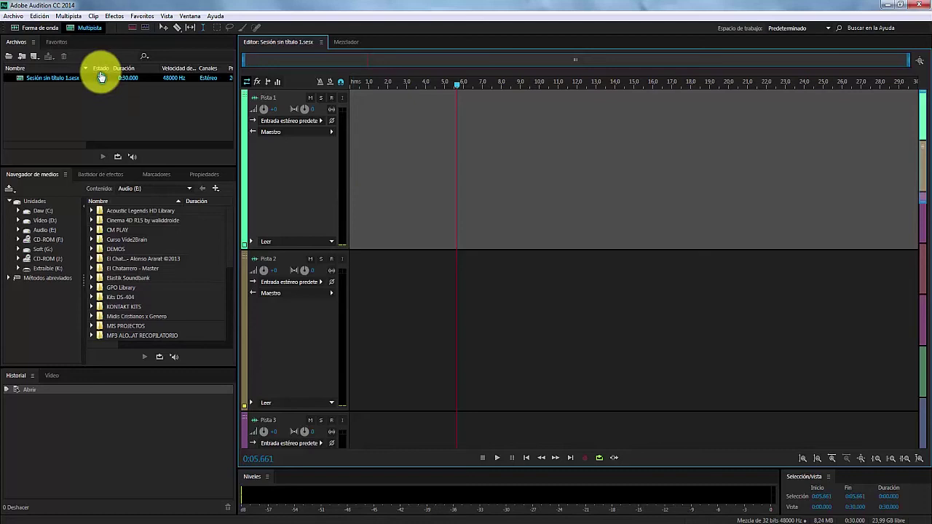
# Create a new audio file named Sin título 1 in the waveform editor with 48000 Hz, Estéreo and 16 bits.
pyautogui.click(19, 33)
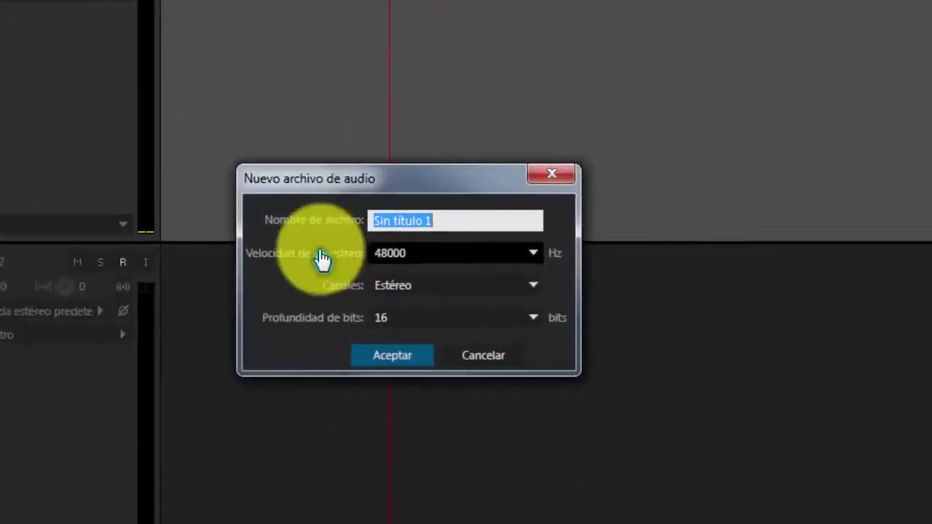
pyautogui.moveTo(384, 186); pyautogui.dragTo(386, 132)
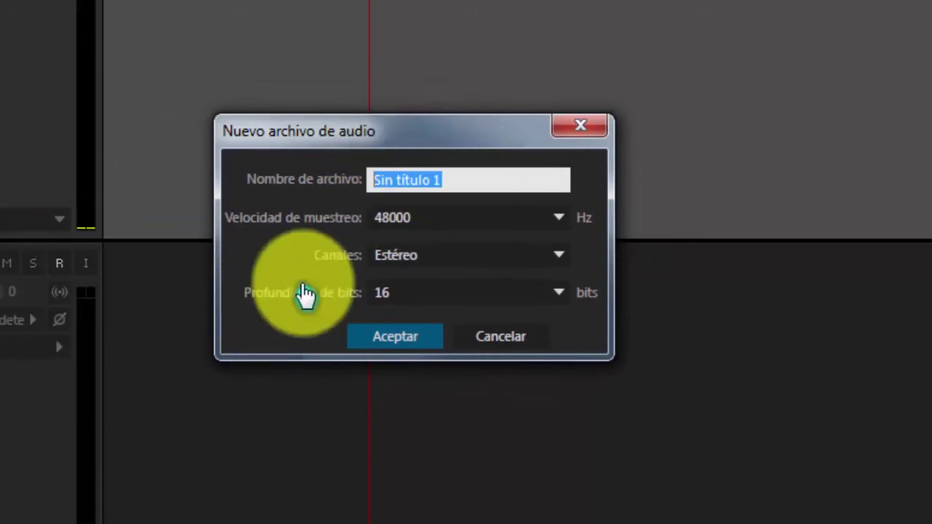
pyautogui.click(565, 218)
pyautogui.click(333, 193)
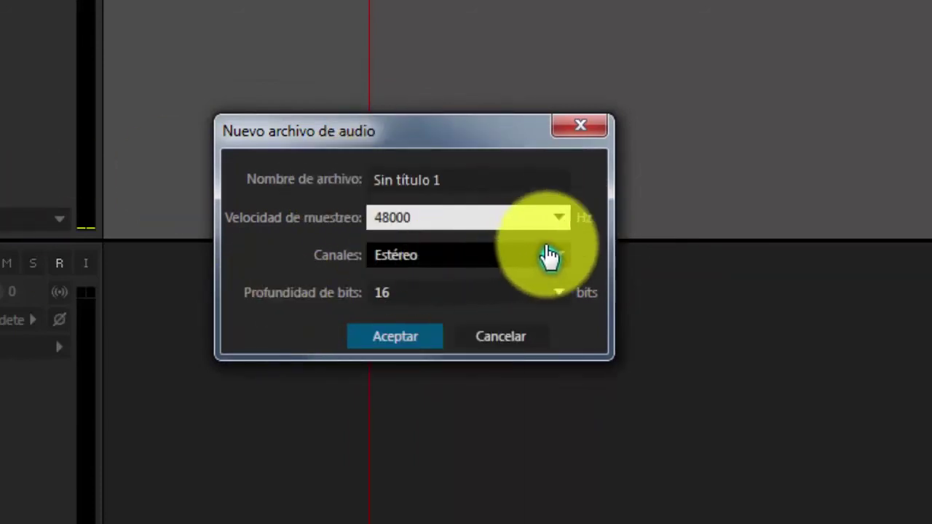
pyautogui.click(566, 264)
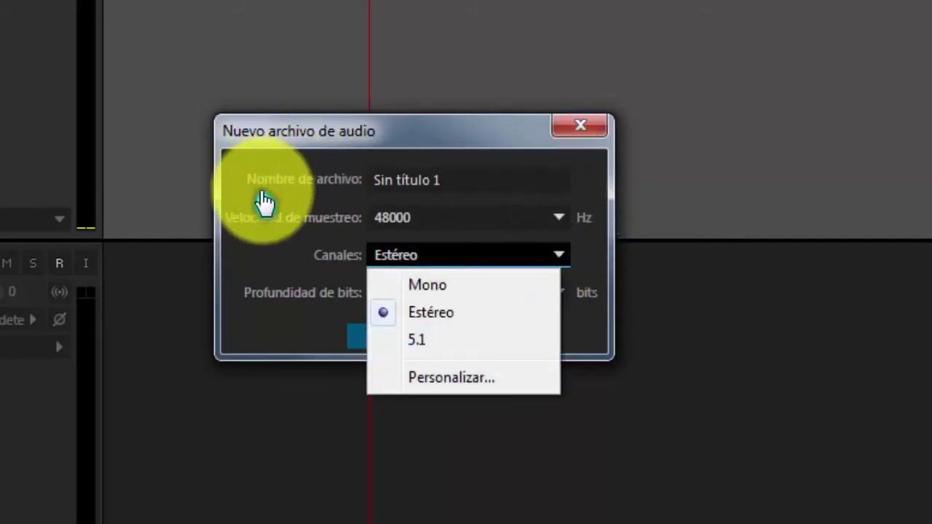
pyautogui.click(293, 312)
pyautogui.click(395, 338)
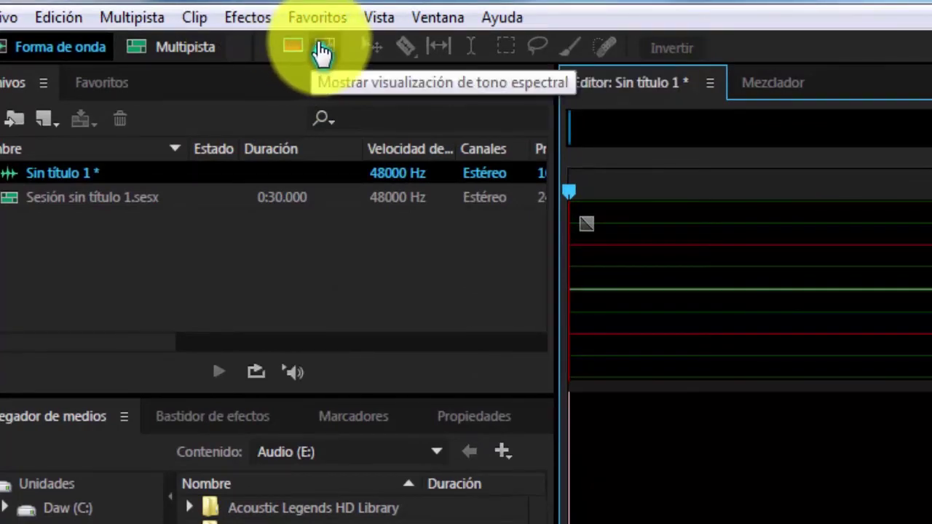
# Show the spectral pitch display and shrink it completely so the waveform display fills the editor.
pyautogui.click(325, 51)
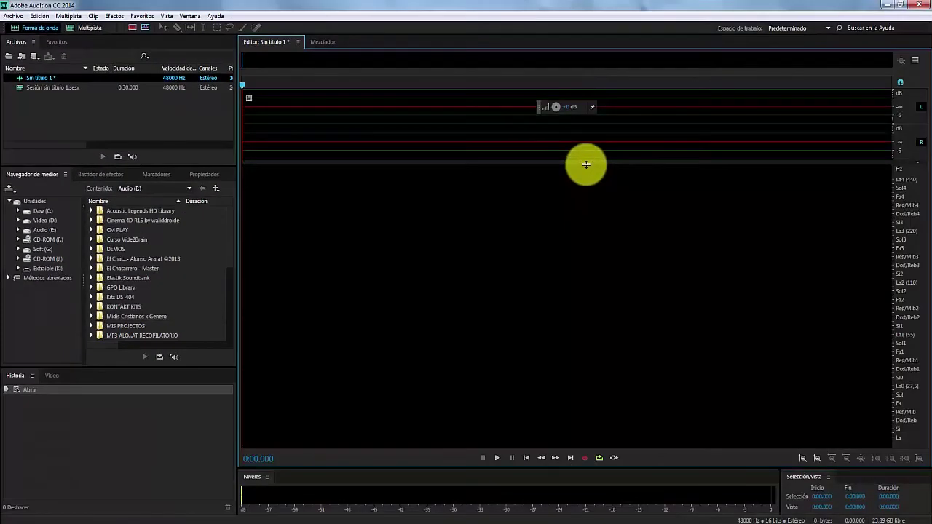
pyautogui.moveTo(586, 165); pyautogui.dragTo(594, 521)
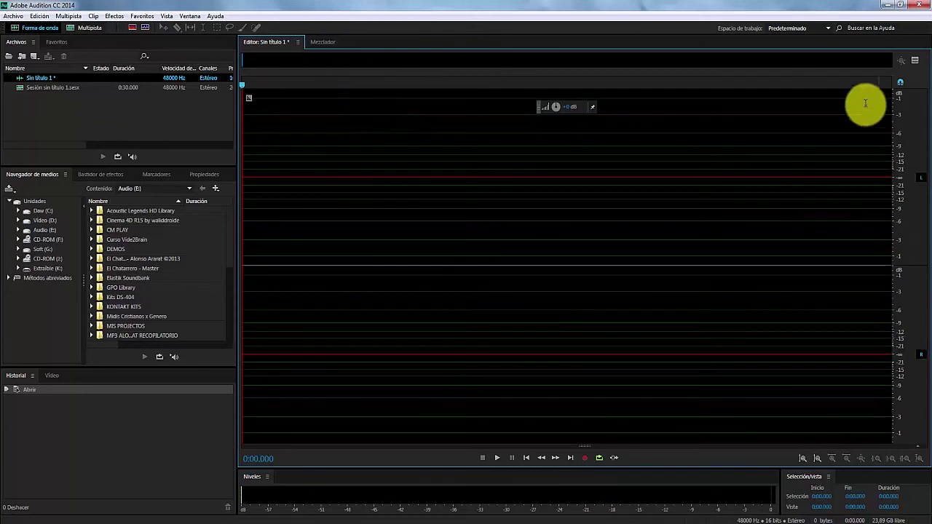
# Look over the file and editing commands and open the Generales preferences.
pyautogui.click(15, 18)
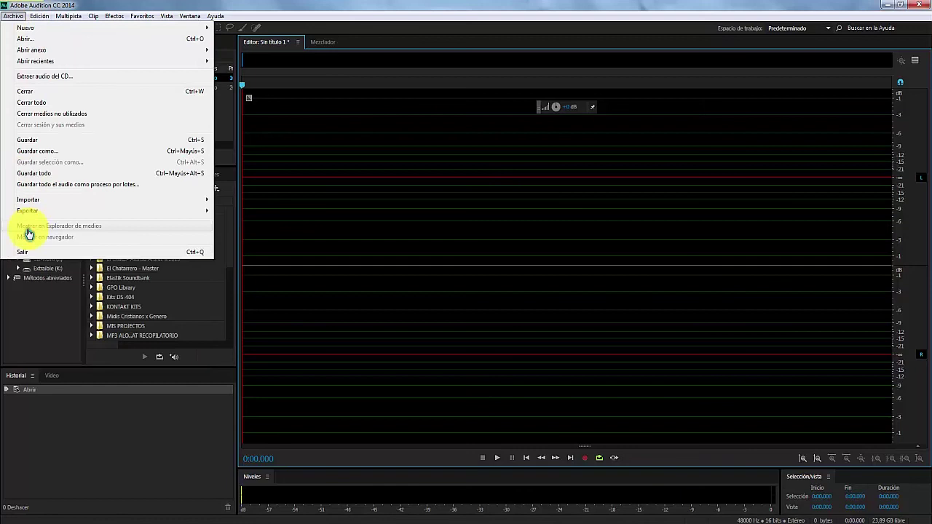
pyautogui.moveTo(30, 20)
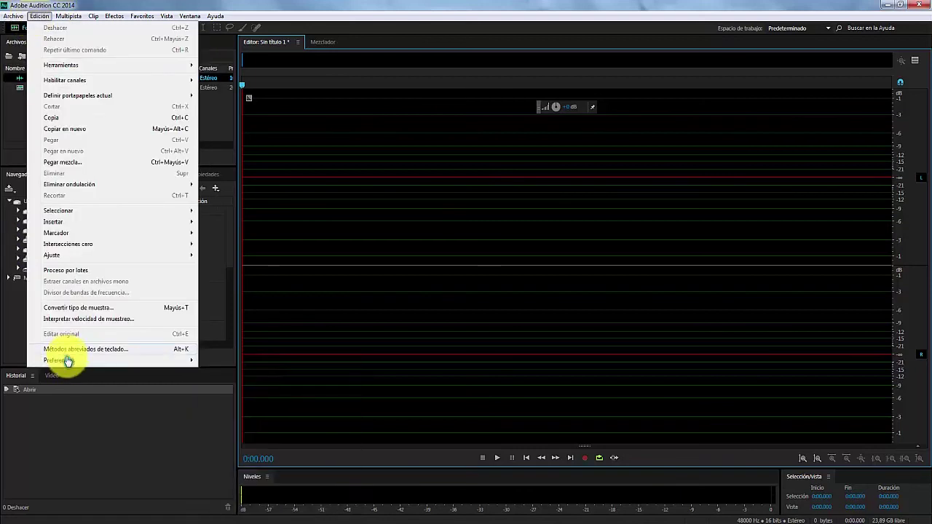
pyautogui.moveTo(109, 360)
pyautogui.click(282, 363)
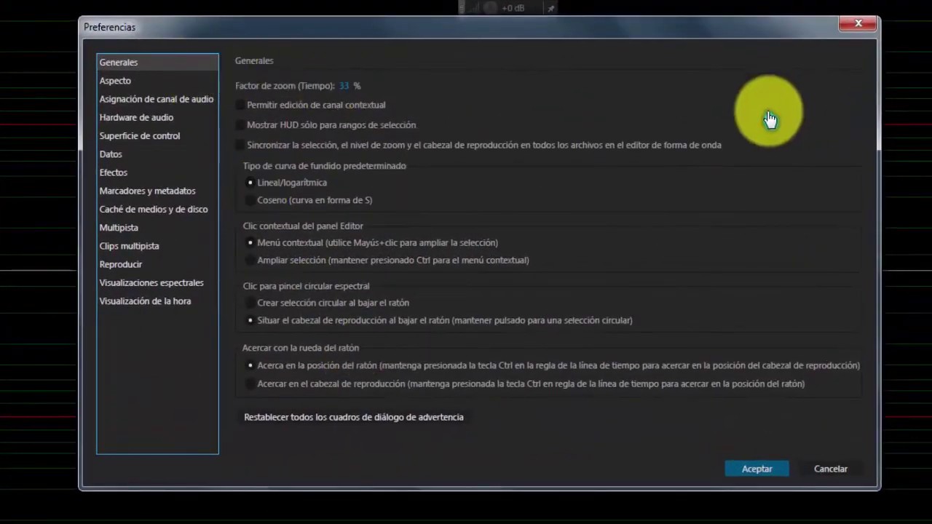
# Examine the Aspecto color preferences, including the color selector for Primer plano de forma de onda, without changing the color.
pyautogui.click(149, 84)
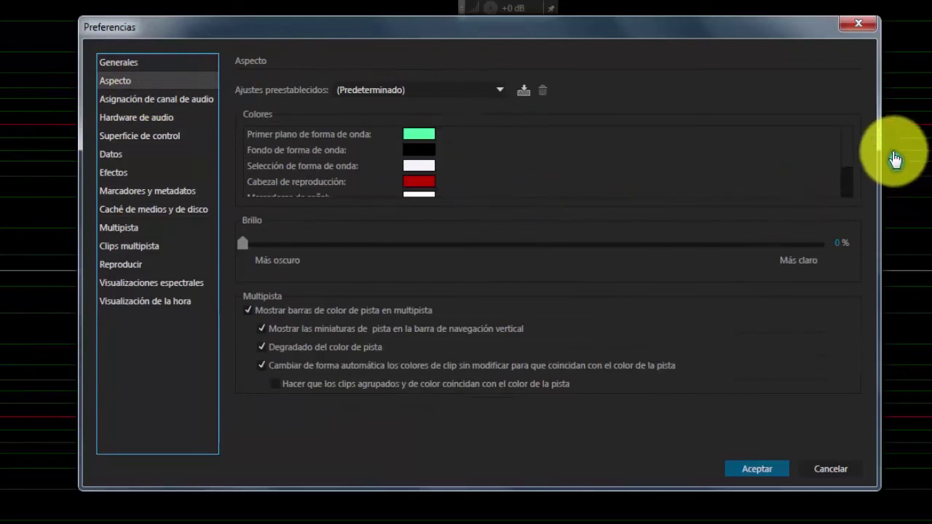
pyautogui.scroll(-2, 849, 174)
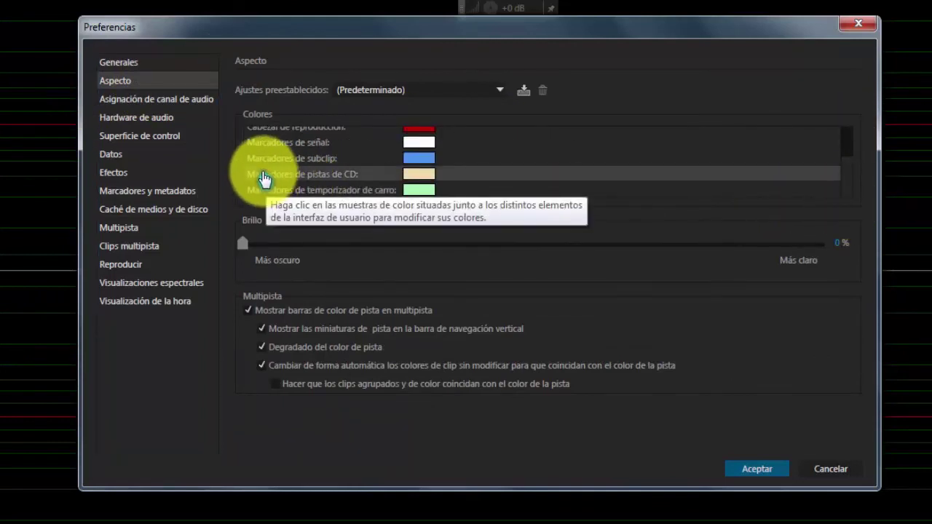
pyautogui.scroll(3, 273, 158)
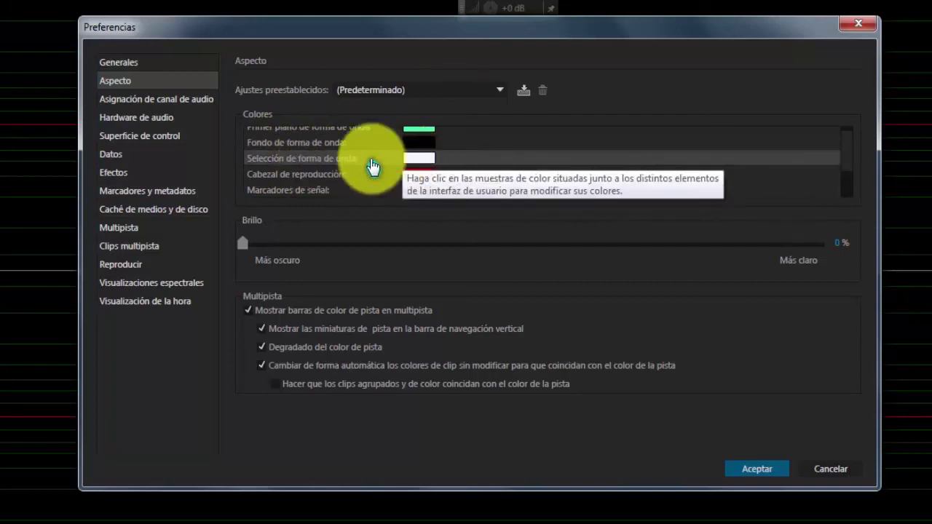
pyautogui.scroll(1, 375, 161)
pyautogui.click(419, 135)
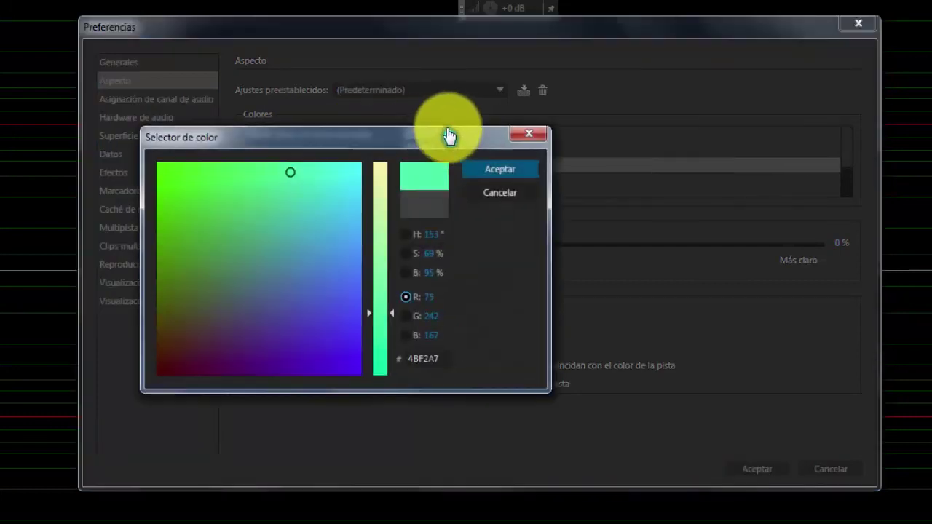
pyautogui.click(513, 202)
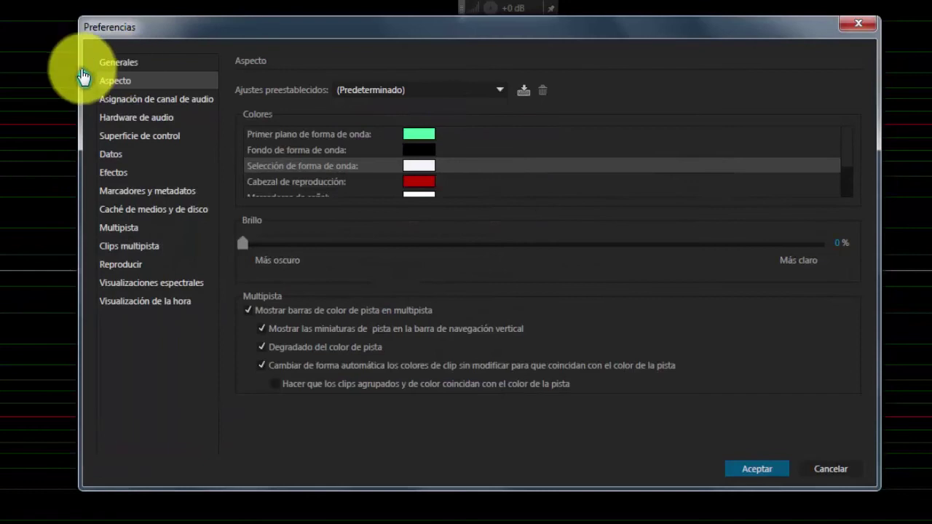
# Examine the Asignación de canal de audio and Hardware de audio preferences, including the device class, default input and master clock options.
pyautogui.click(154, 100)
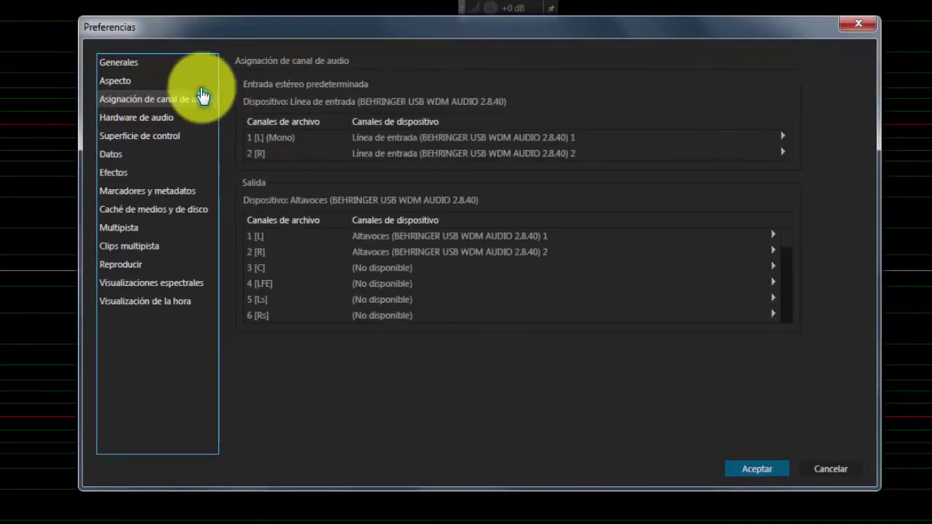
pyautogui.click(127, 120)
pyautogui.click(429, 88)
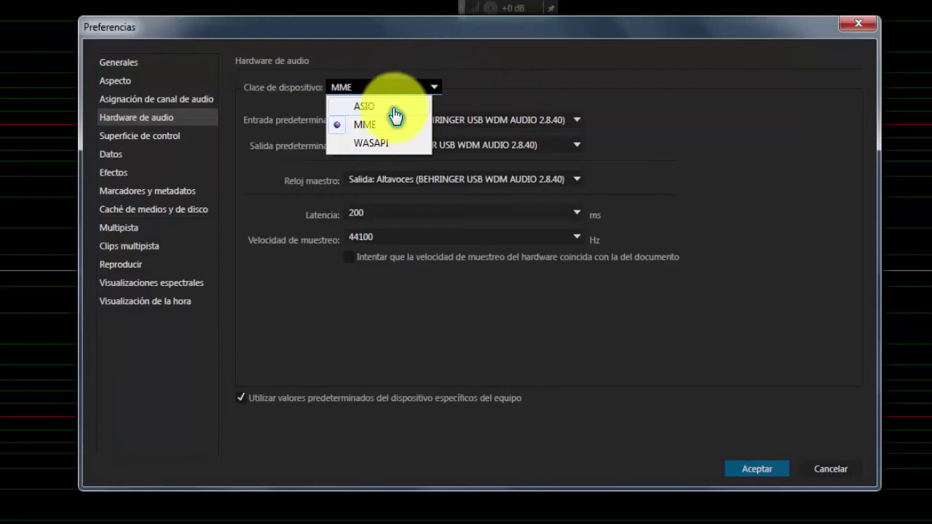
pyautogui.click(617, 59)
pyautogui.click(576, 121)
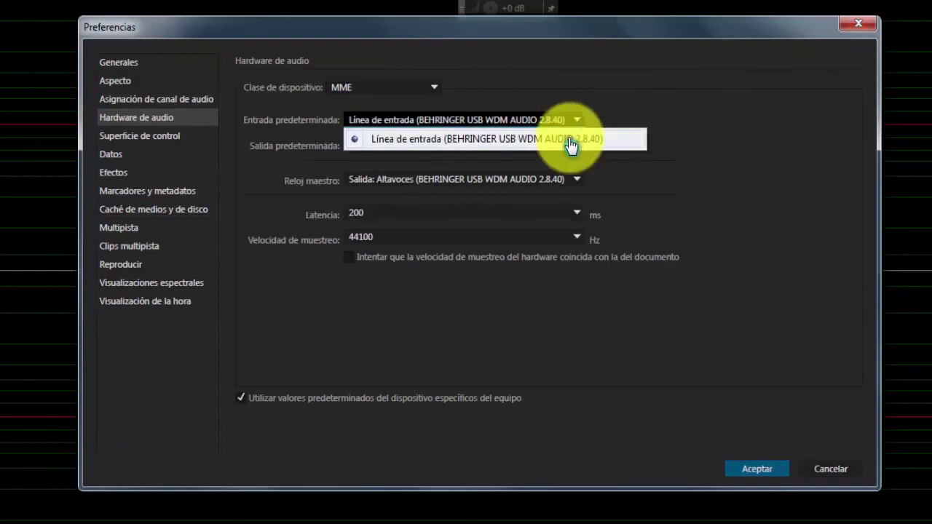
pyautogui.click(572, 141)
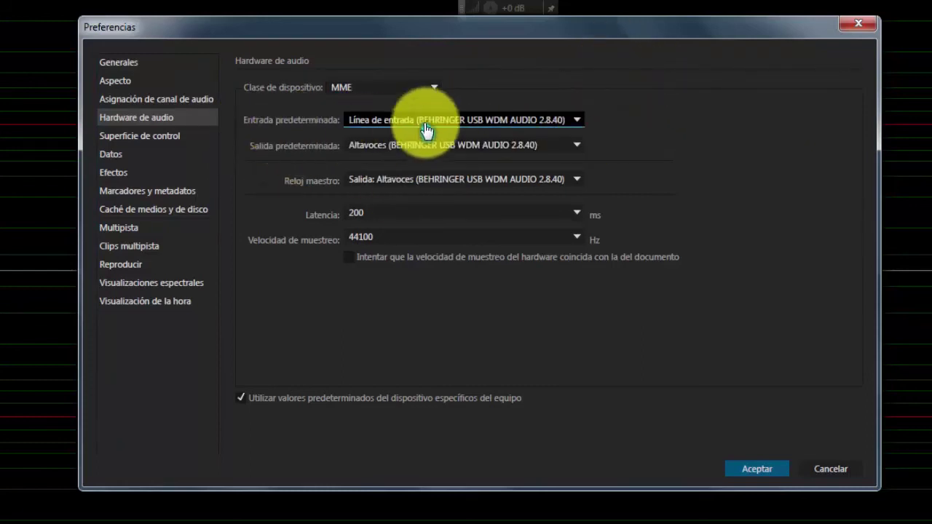
pyautogui.click(535, 182)
pyautogui.click(549, 182)
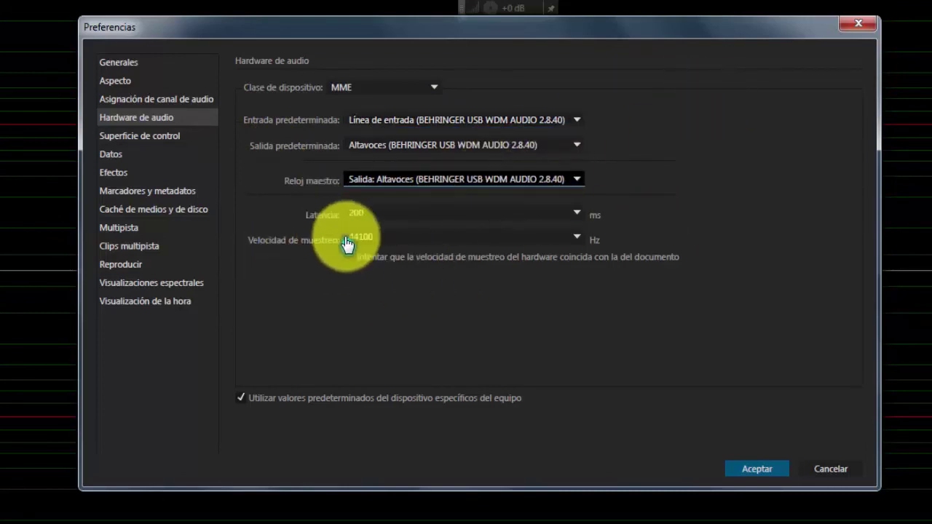
# Examine the Superficie de control, Datos and Efectos preferences, including the control surface device classes and the effect menu sorting options.
pyautogui.click(142, 137)
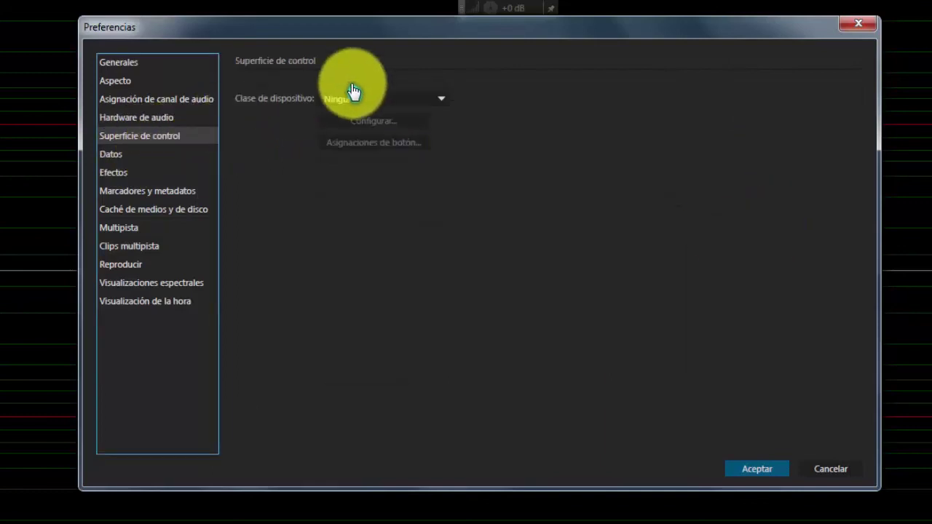
pyautogui.click(419, 101)
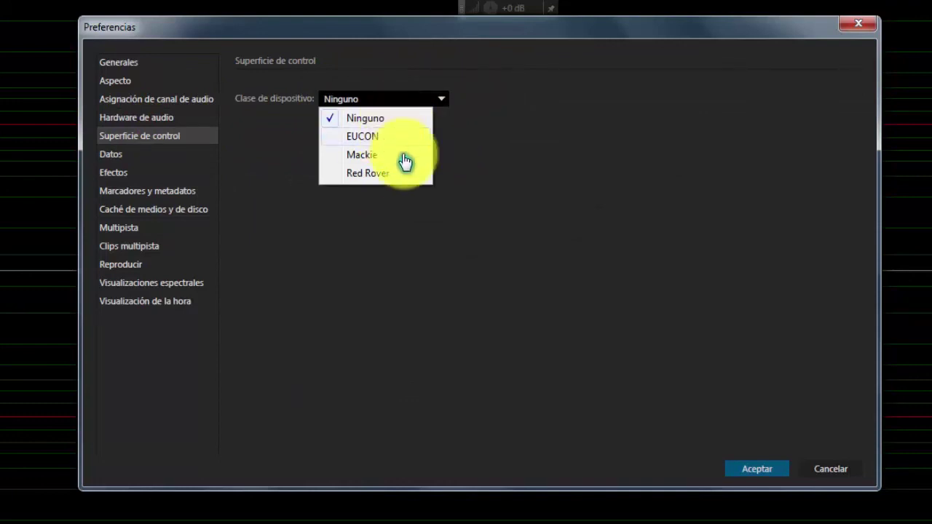
pyautogui.click(587, 168)
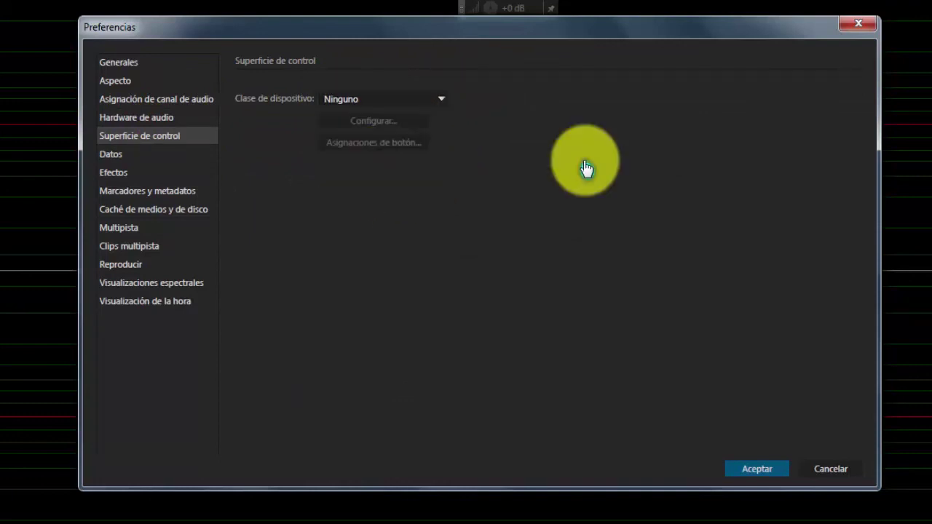
pyautogui.click(156, 156)
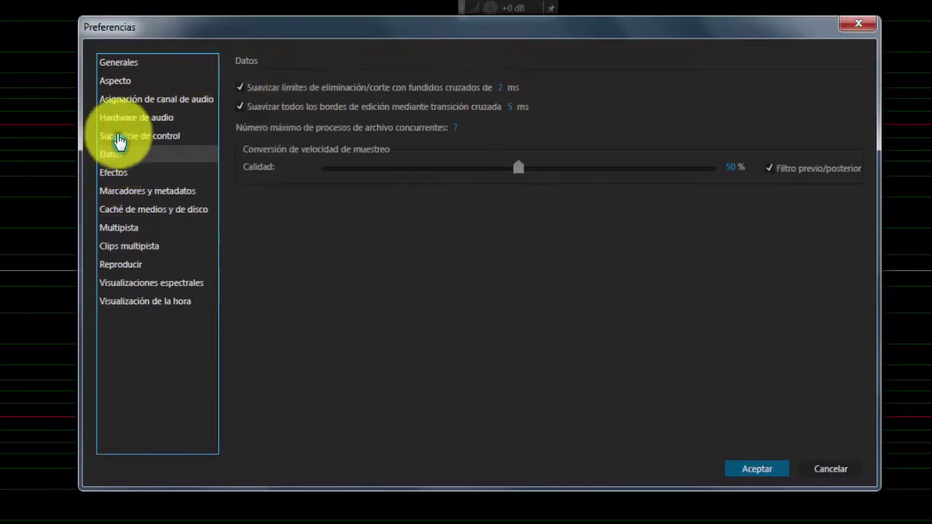
pyautogui.click(130, 178)
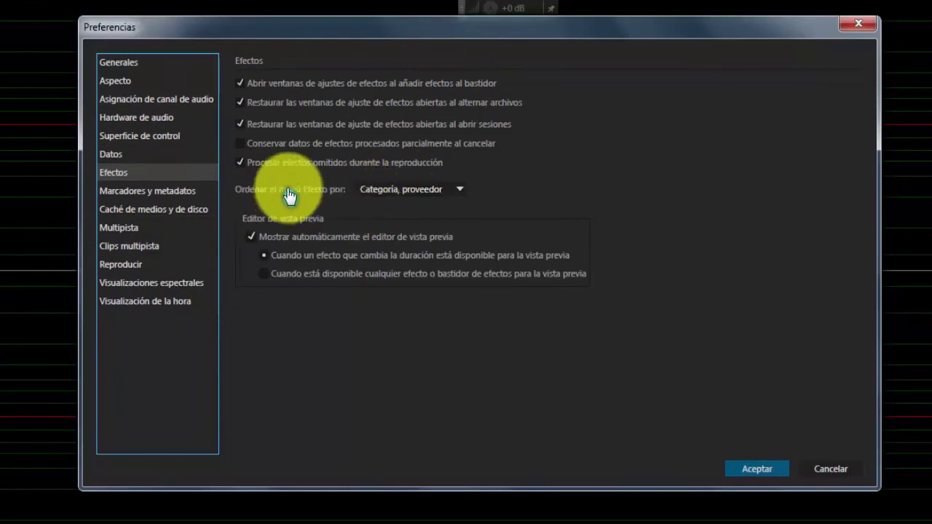
pyautogui.click(456, 193)
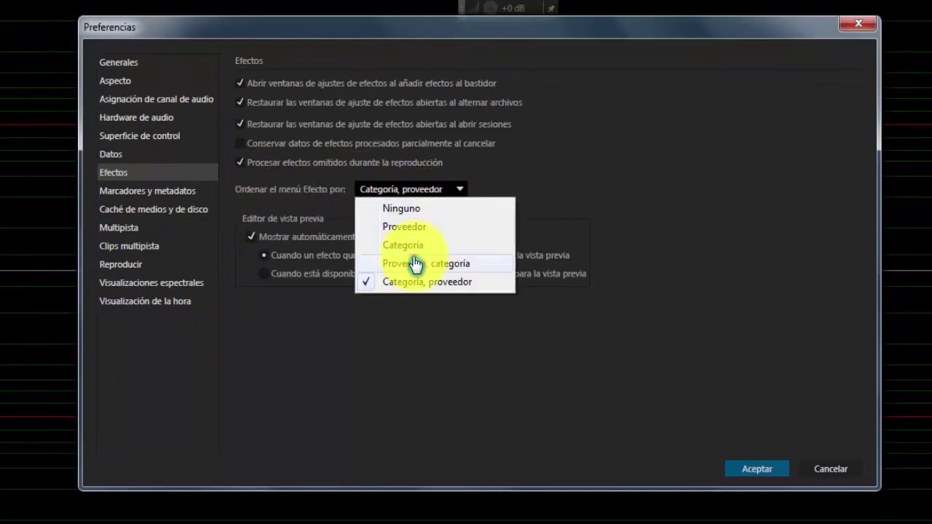
pyautogui.click(400, 320)
# Review the Marcadores y metadatos and Caché de medios y de disco preferences, and clean the shared media cache database.
pyautogui.click(191, 197)
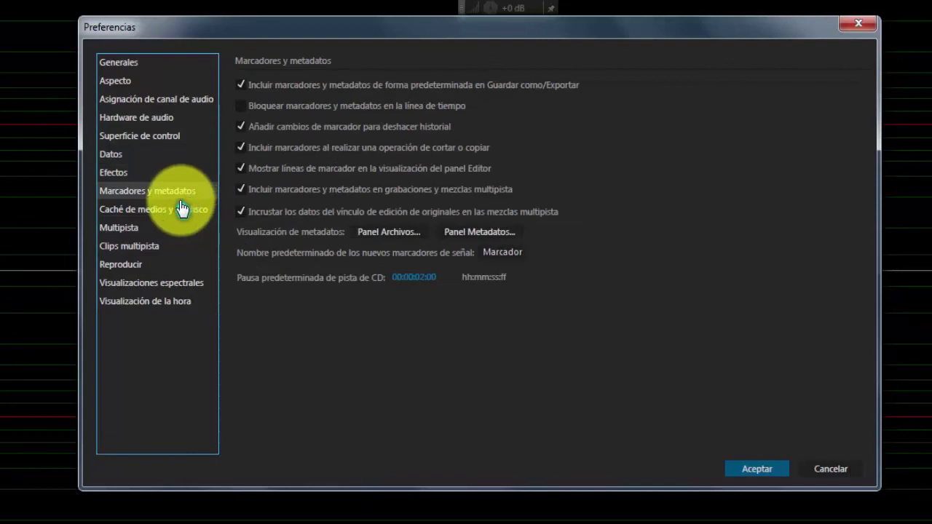
pyautogui.click(133, 211)
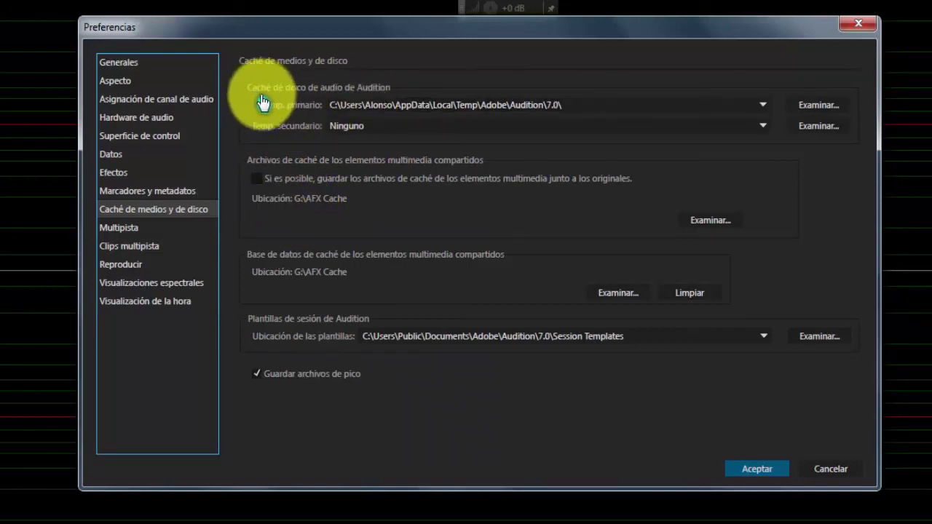
pyautogui.click(270, 183)
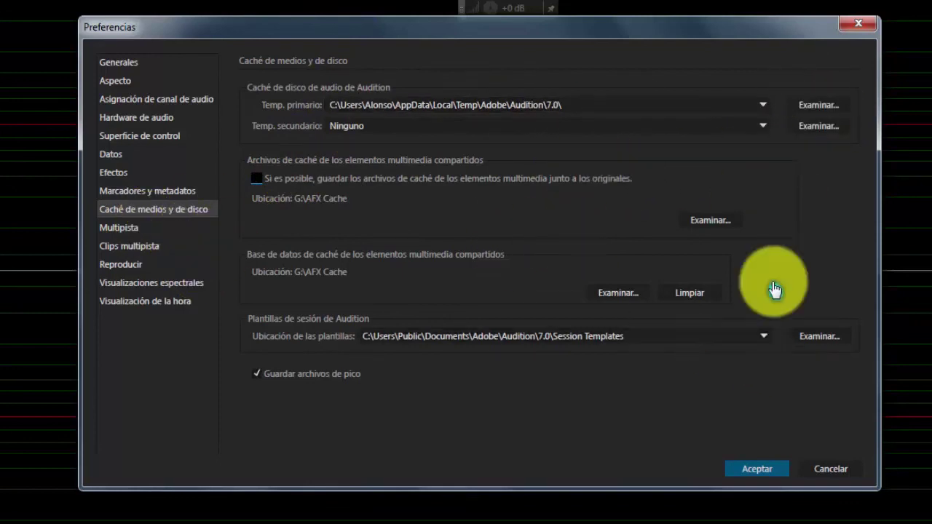
pyautogui.click(689, 294)
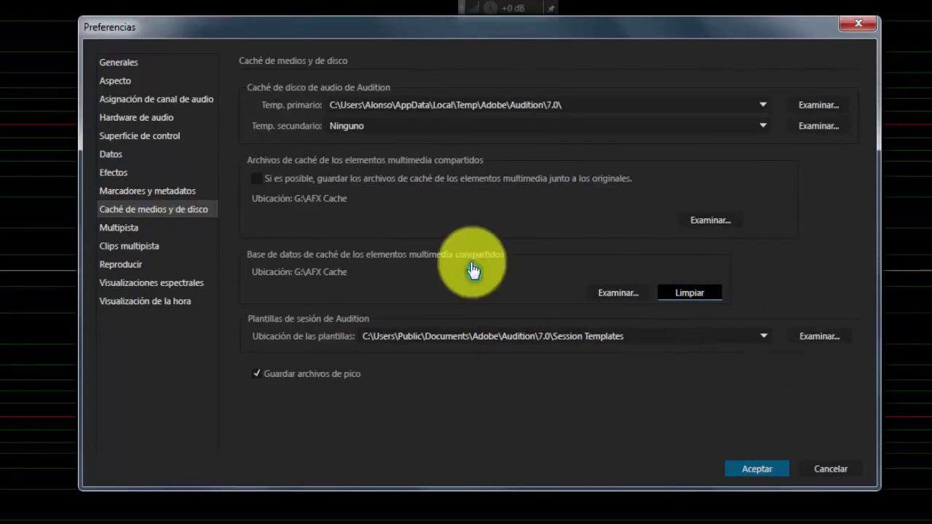
# Look through the Multipista, Clips multipista, Reproducir, Visualizaciones espectrales and Visualización de la hora preferences, and accept the preferences.
pyautogui.click(138, 232)
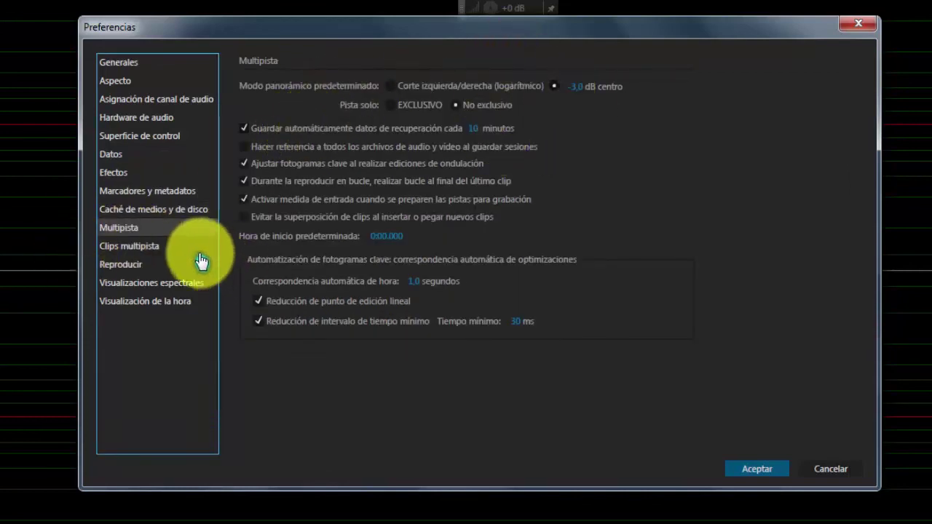
pyautogui.click(139, 248)
pyautogui.click(134, 268)
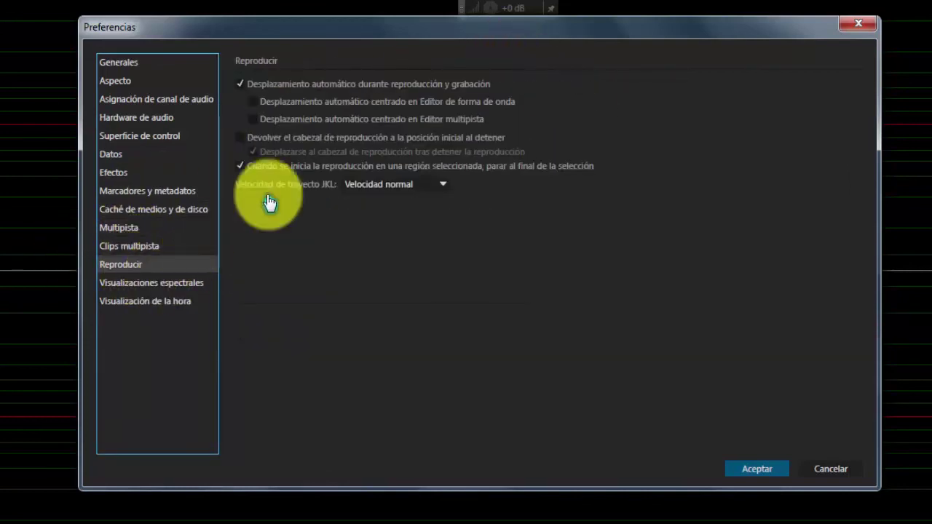
pyautogui.click(156, 284)
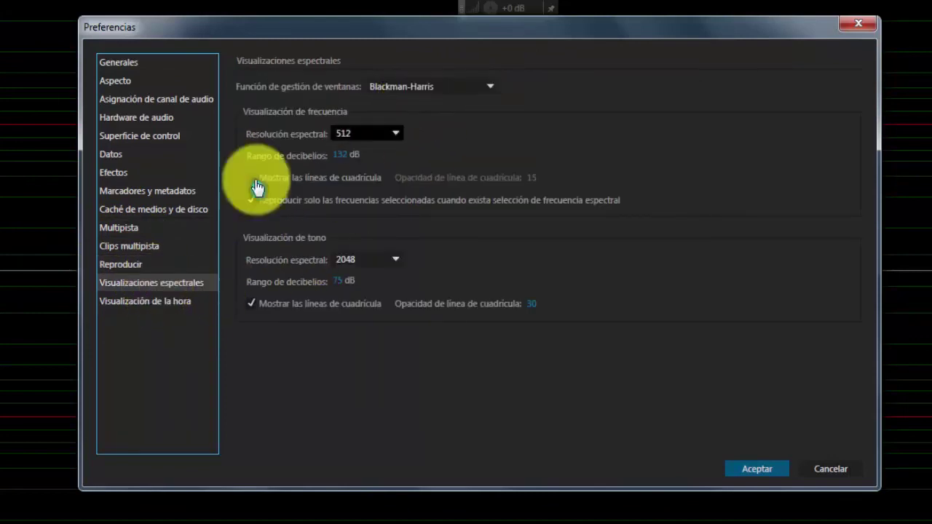
pyautogui.click(164, 306)
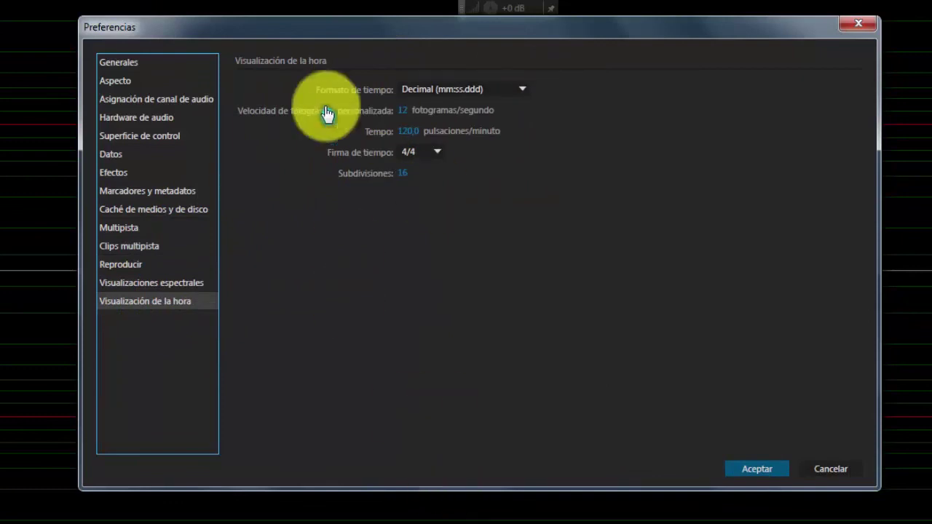
pyautogui.click(757, 470)
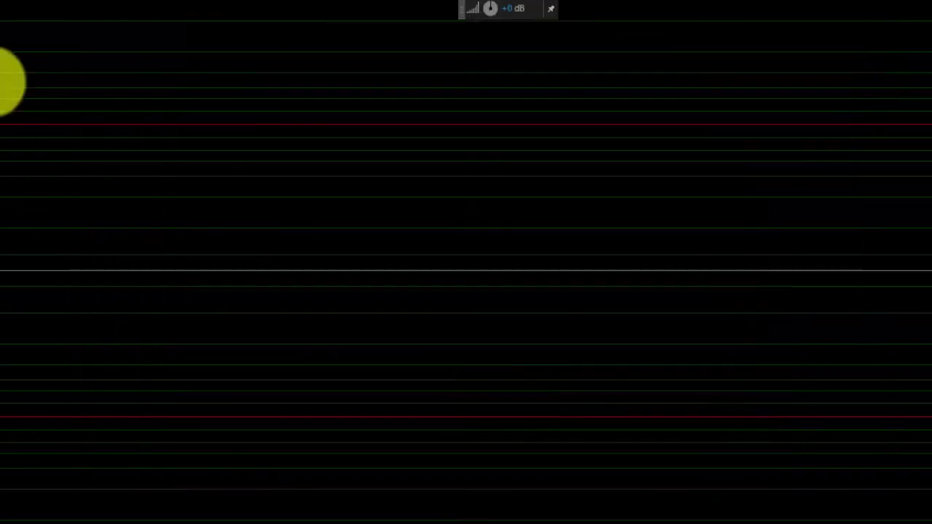